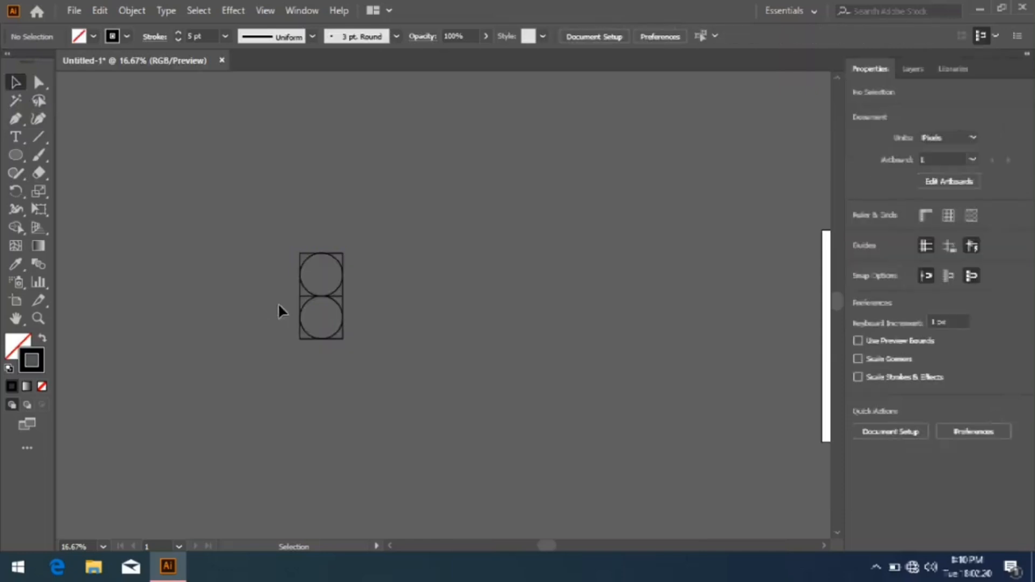
Duplicate the lower small circle-in-square, enlarge the copy to about 436 px and place it flush beside the two stacked small squares.
drag(344, 339, 380, 335)
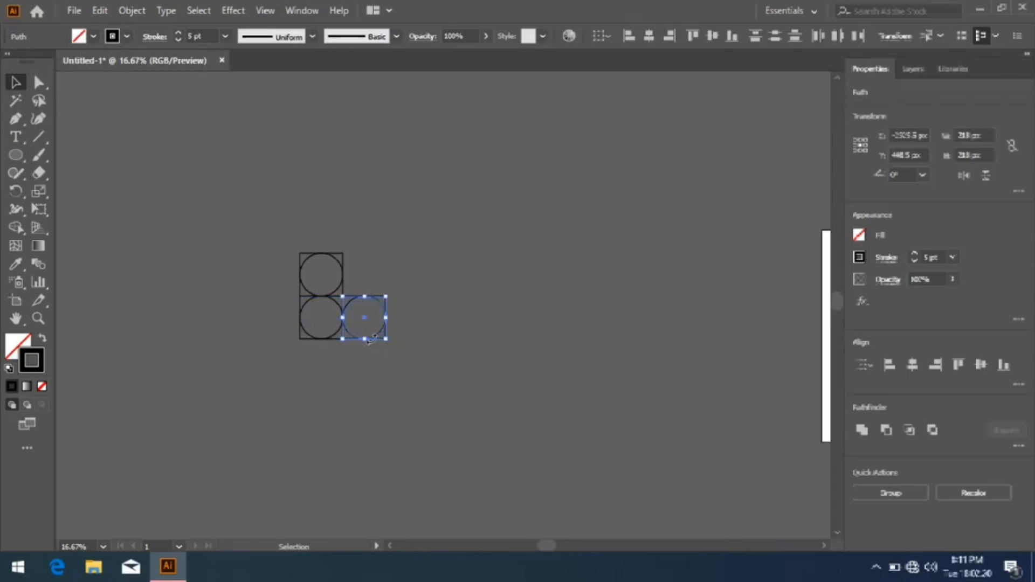
drag(340, 296, 295, 256)
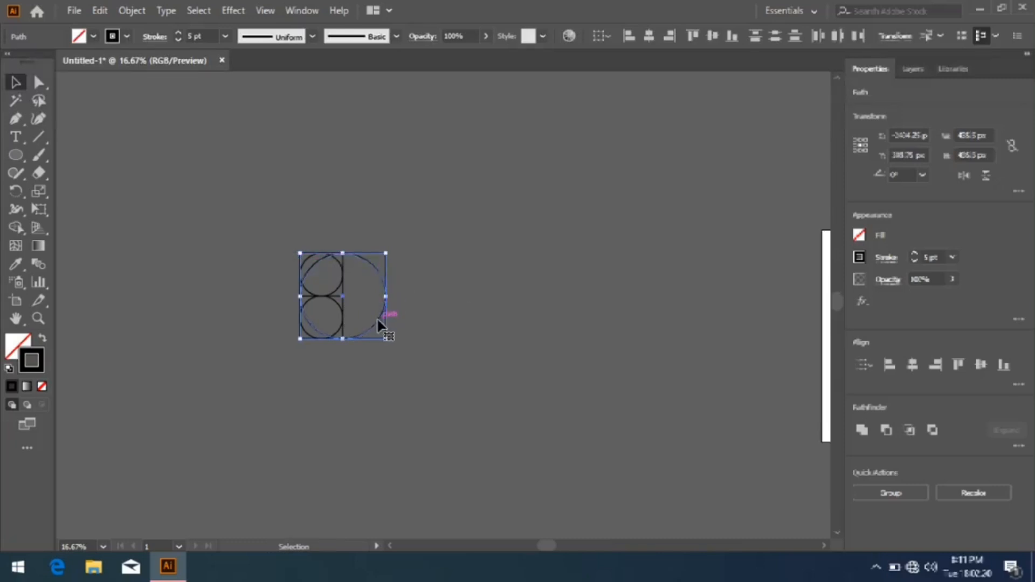
drag(377, 318, 421, 320)
click(456, 318)
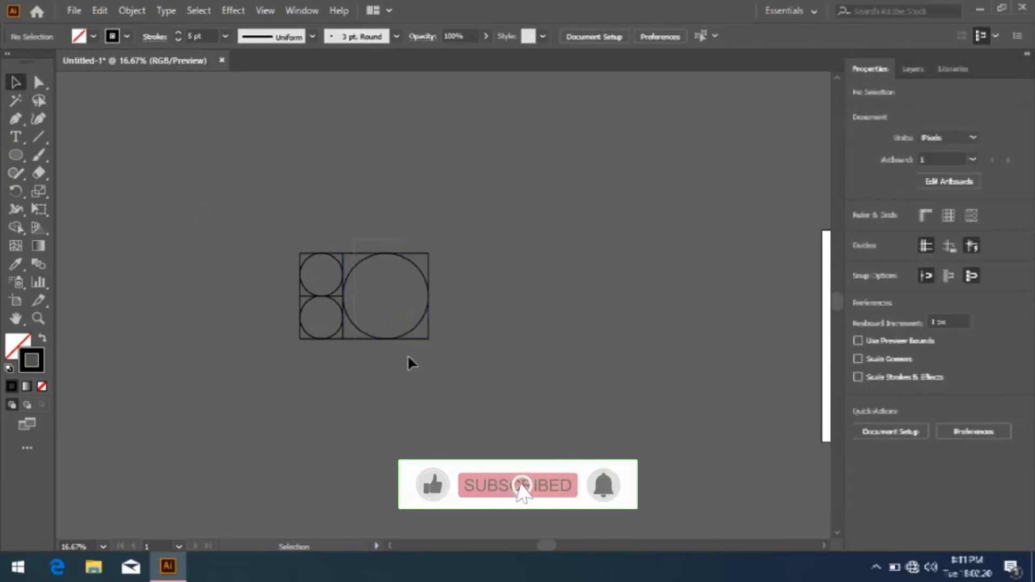
Duplicate the larger circle-in-square upward, scale the copy to about 654.5 px and seat it along the full top edge of the figure.
drag(413, 336, 403, 239)
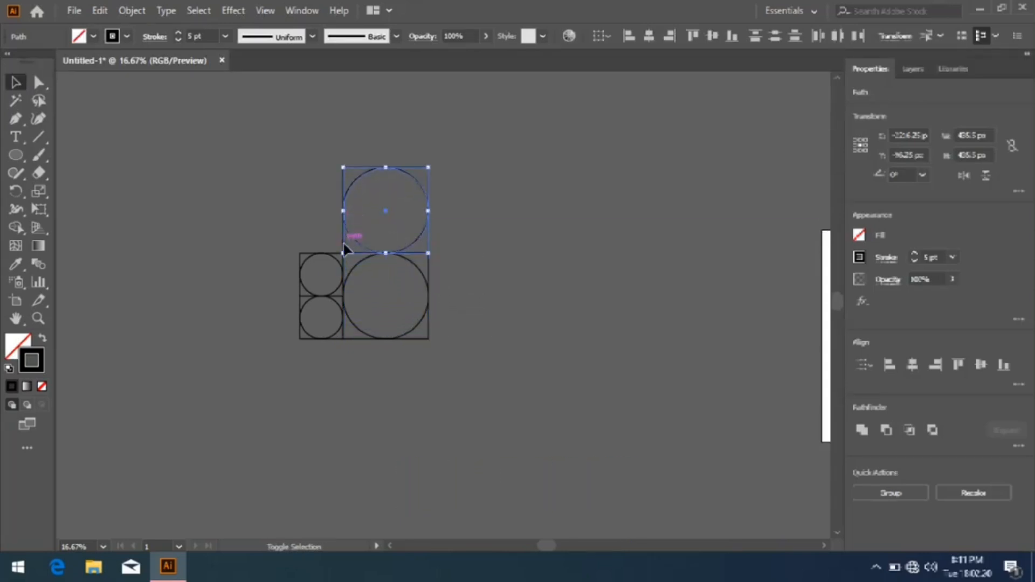
drag(343, 214, 300, 223)
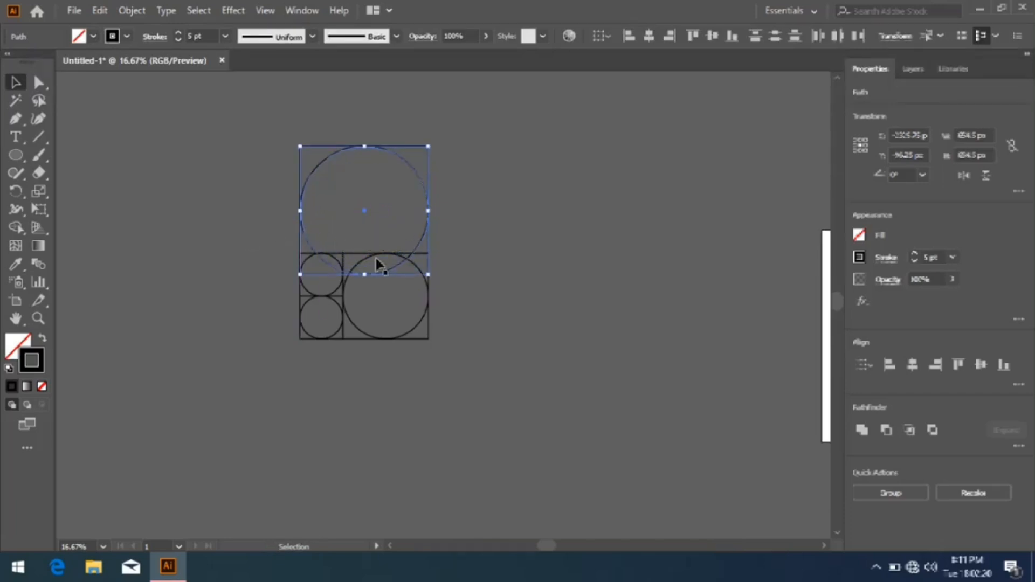
drag(398, 261, 399, 246)
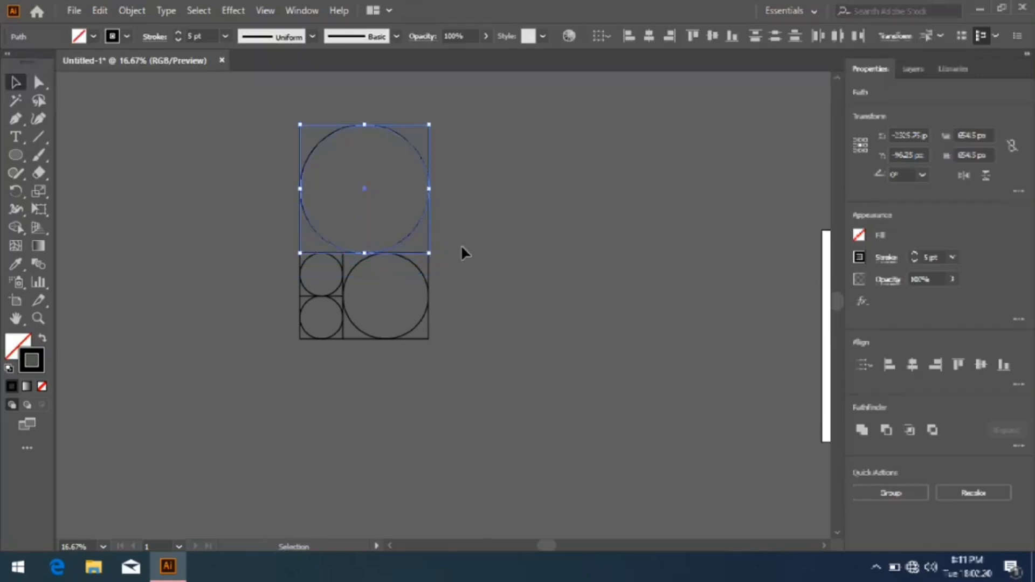
click(477, 247)
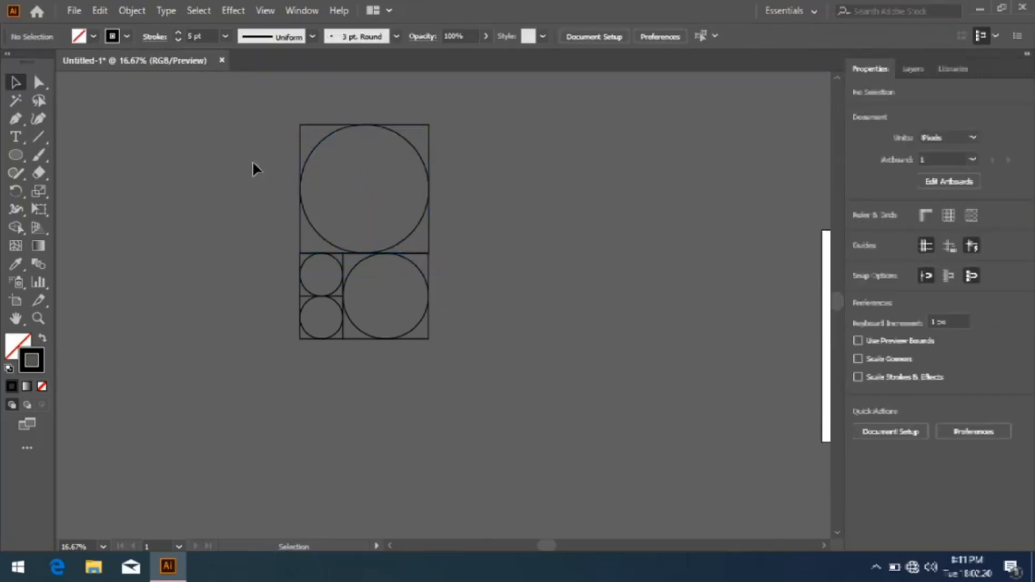
Realign the uppermost square and its circle so they sit flush with the outer edges of the shapes below.
drag(410, 232, 407, 235)
click(489, 241)
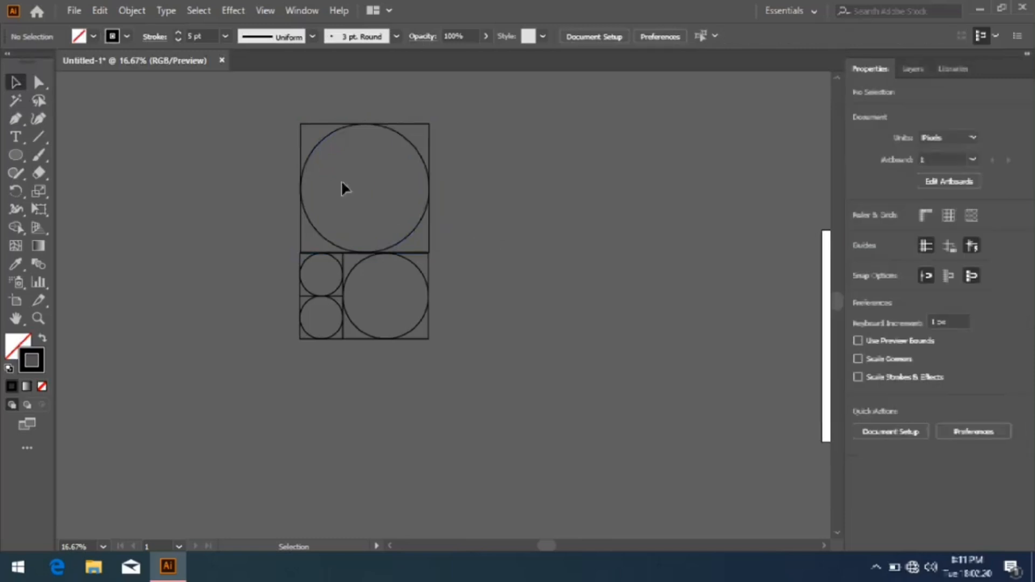
click(417, 230)
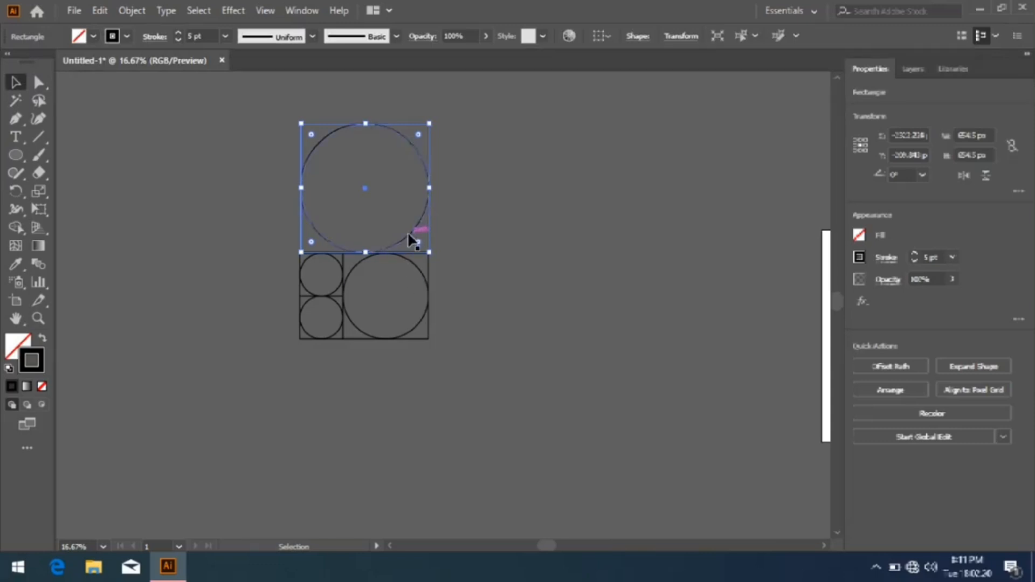
drag(410, 233, 409, 260)
key(ctrl+z)
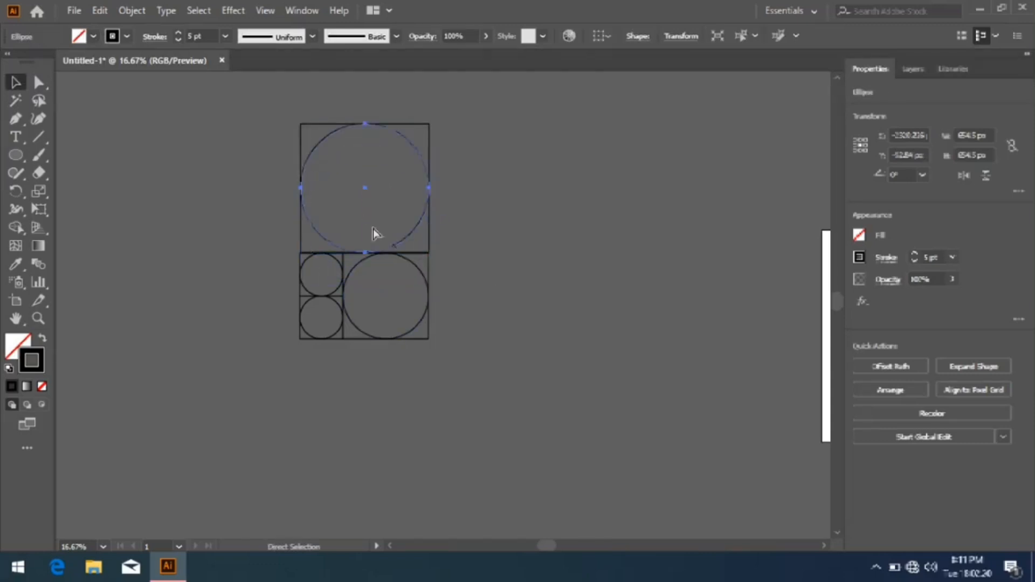
drag(418, 217, 405, 236)
click(469, 234)
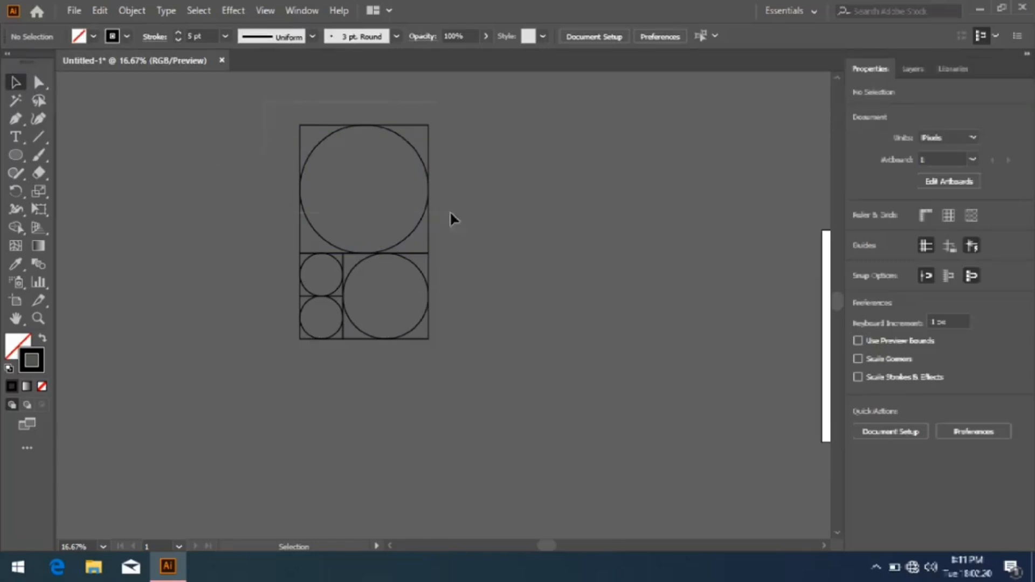
Duplicate the uppermost circle-in-square to its right and enlarge the copy to span the figure's full height, about 1090 px.
click(422, 217)
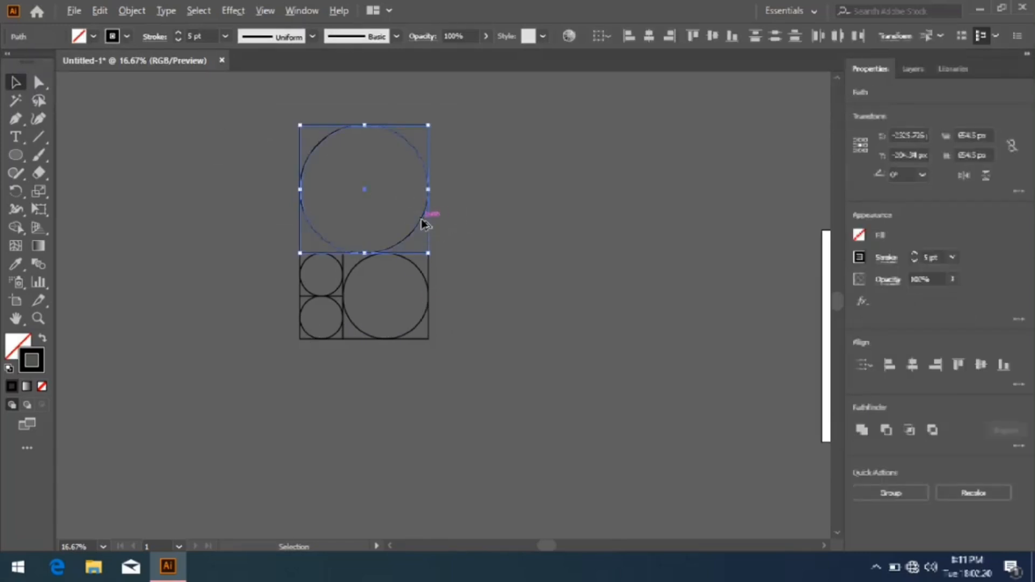
drag(422, 218, 548, 220)
drag(497, 251, 468, 421)
click(554, 364)
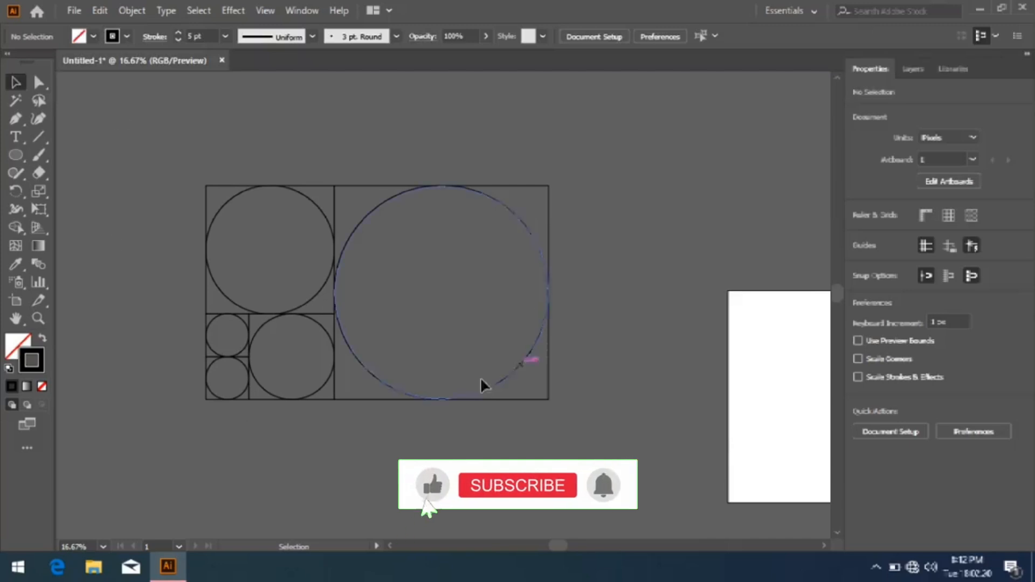
Move the whole circle-and-square figure onto the artboard and scale it down proportionally to about 721 by 450 px.
key(a)
key(ctrl+minus)
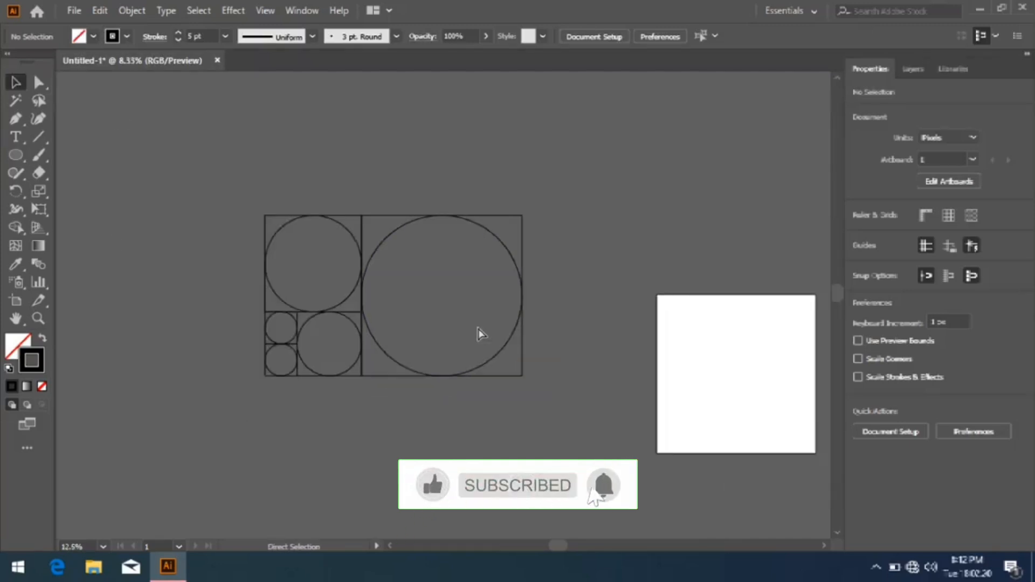
key(ctrl+minus)
key(ctrl+plus)
key(ctrl+minus)
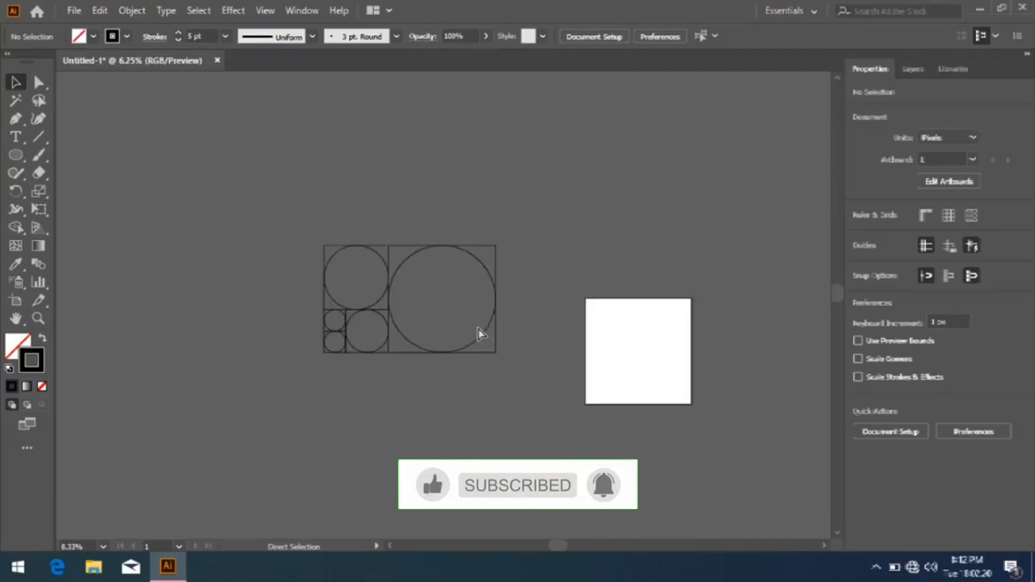
key(ctrl+plus)
key(v)
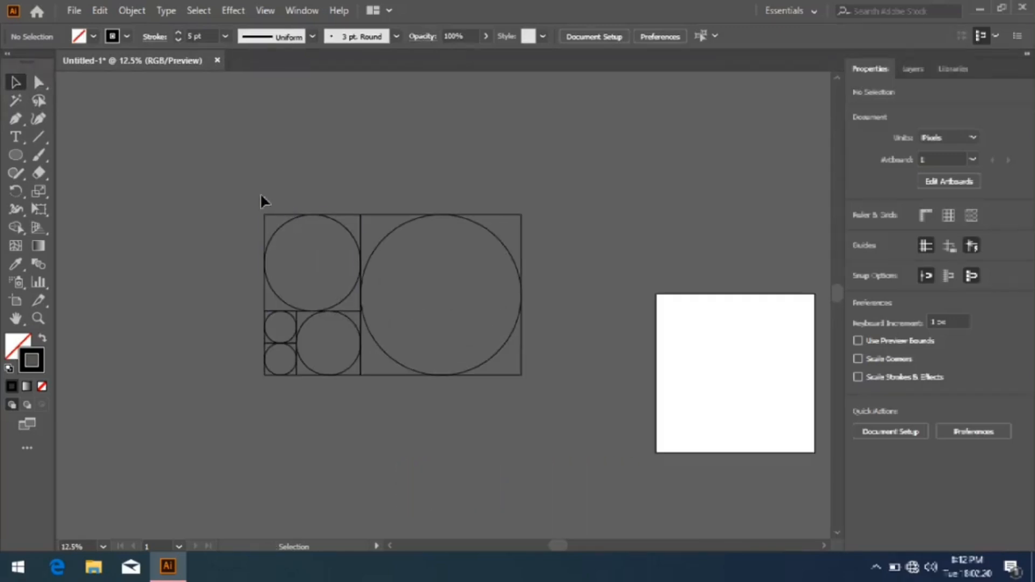
mouse_move(446, 379)
mouse_down()
mouse_move(508, 377)
mouse_move(798, 435)
mouse_up()
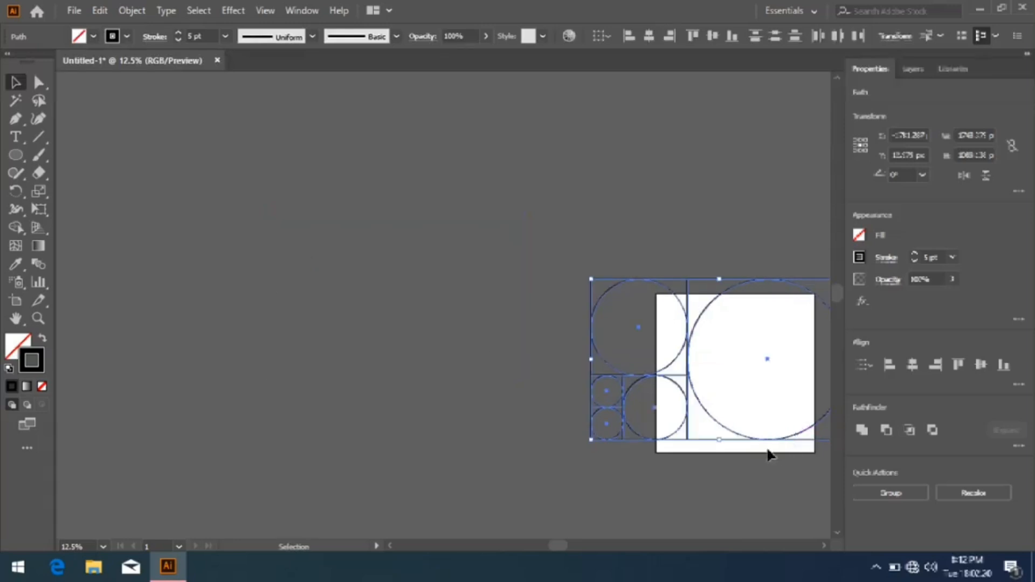
key(space)
drag(695, 473, 500, 449)
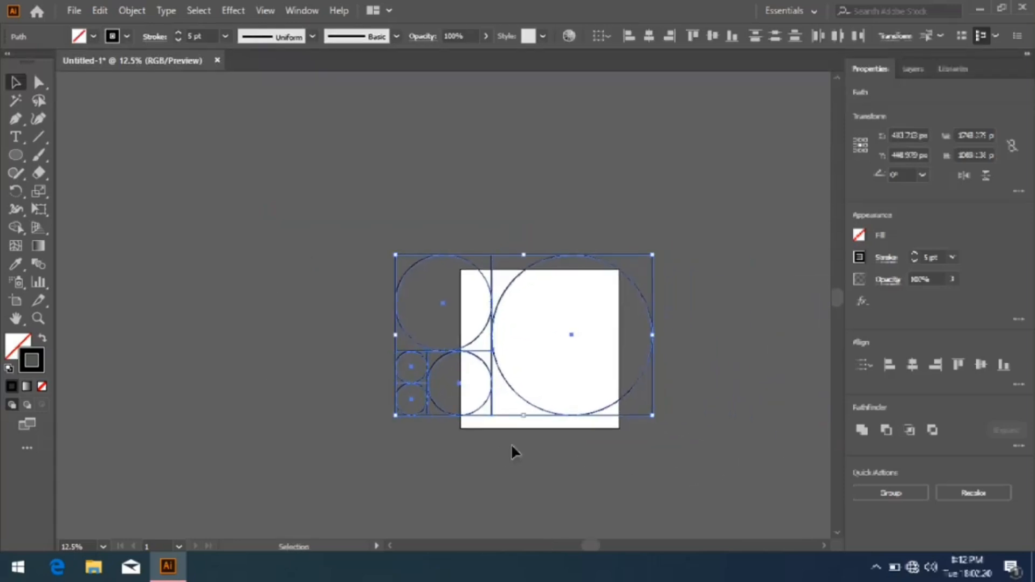
mouse_move(652, 415)
mouse_down()
mouse_move(578, 402)
mouse_move(576, 367)
mouse_move(574, 397)
mouse_up()
click(641, 392)
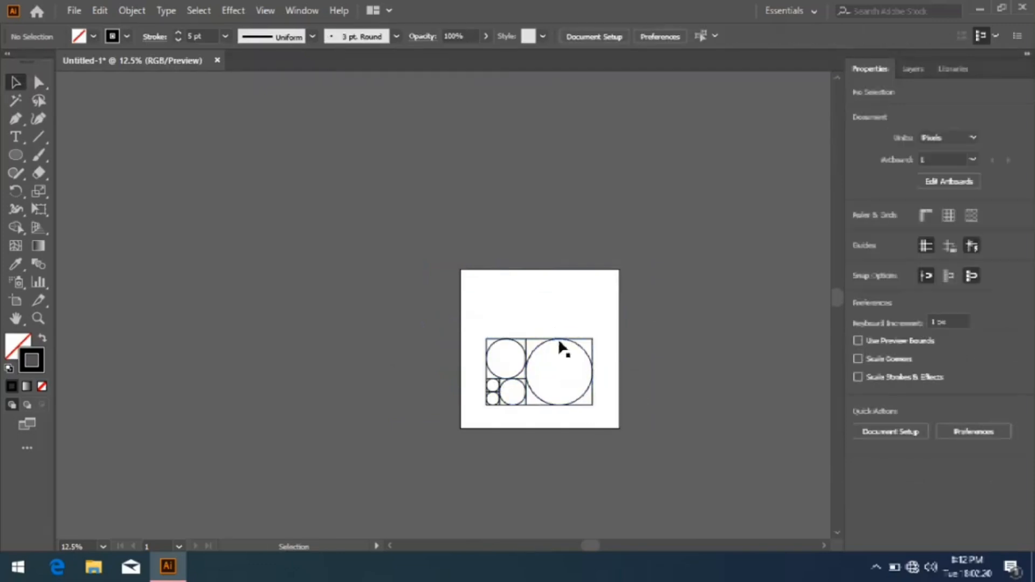
Set the stroke weight of the whole circle-and-square figure to 1 pt.
click(591, 398)
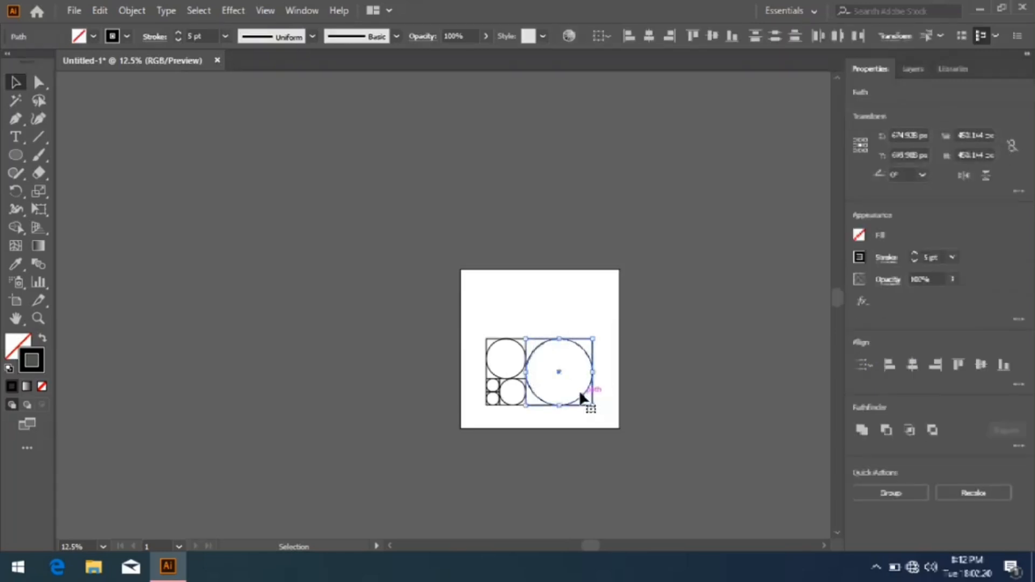
key(ctrl+equal)
key(ctrl+equal)
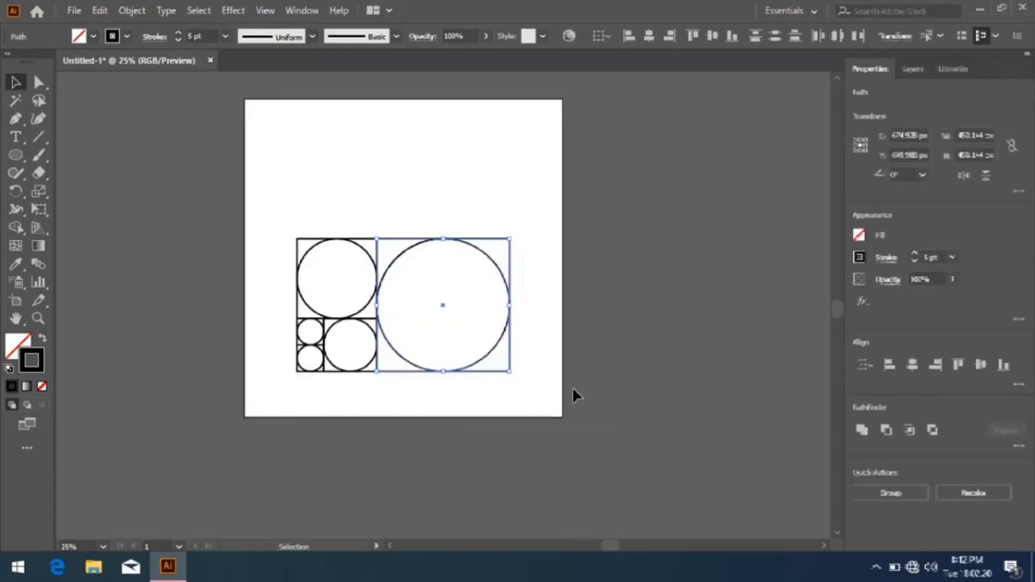
drag(625, 445, 624, 444)
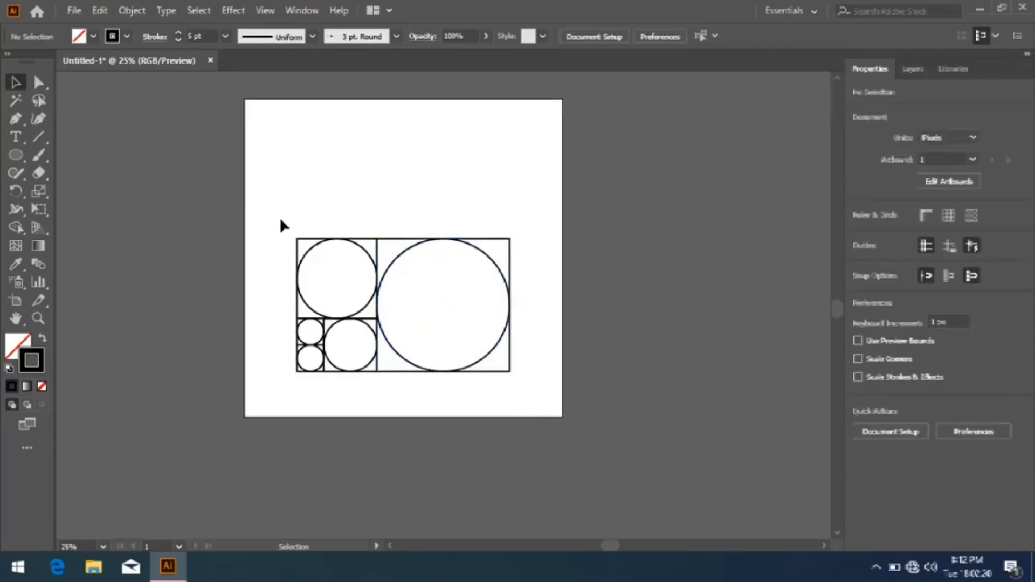
drag(282, 203, 503, 372)
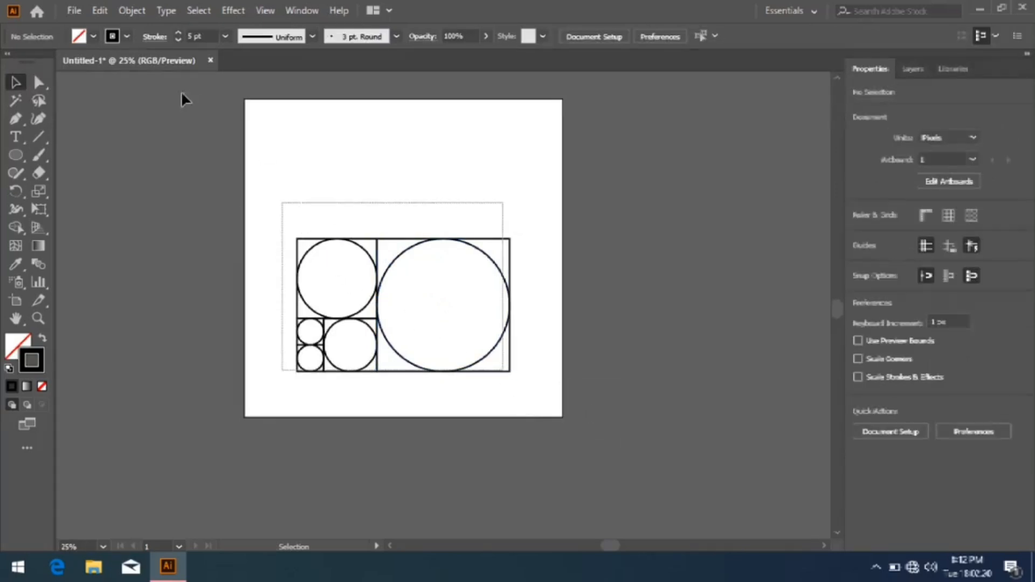
click(225, 36)
click(236, 120)
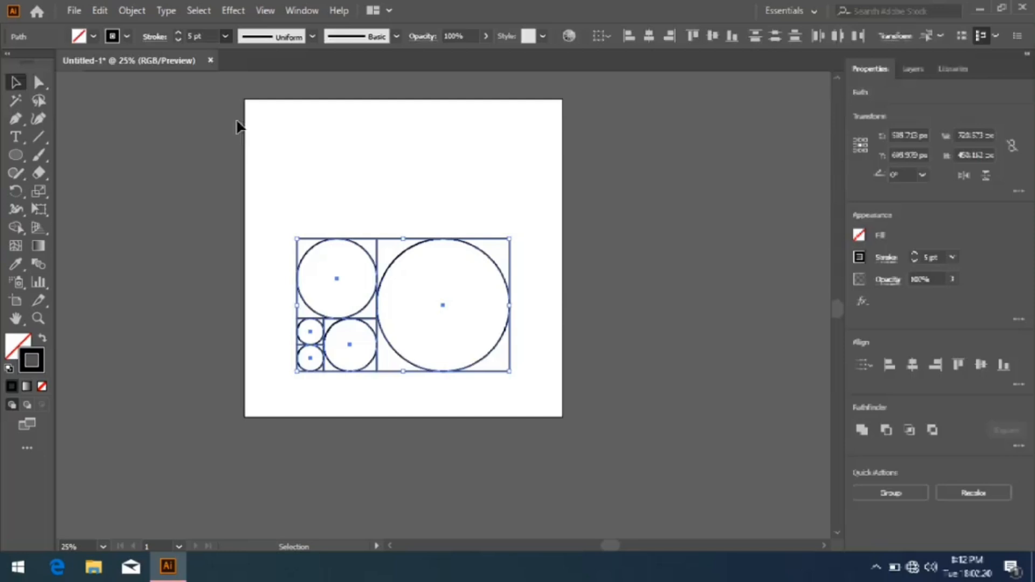
click(182, 205)
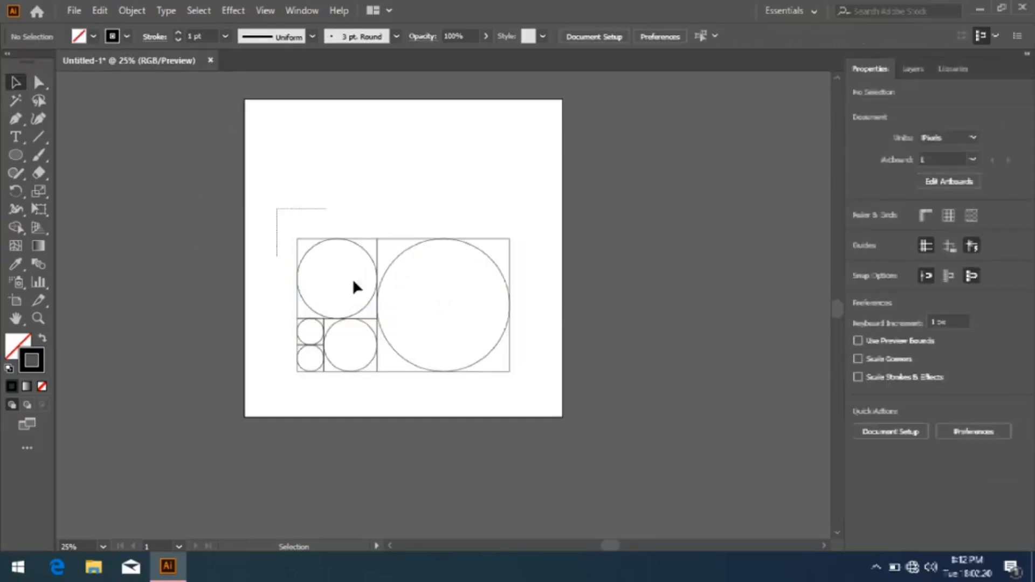
Set the stroke weight of all circles and squares to 3 pt.
drag(352, 278, 487, 371)
click(225, 36)
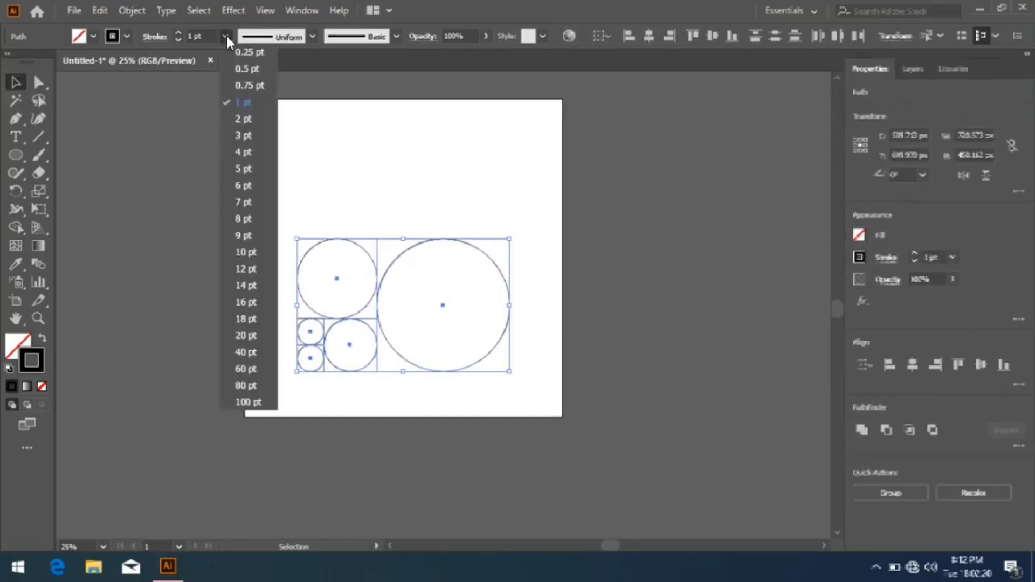
click(240, 135)
click(180, 185)
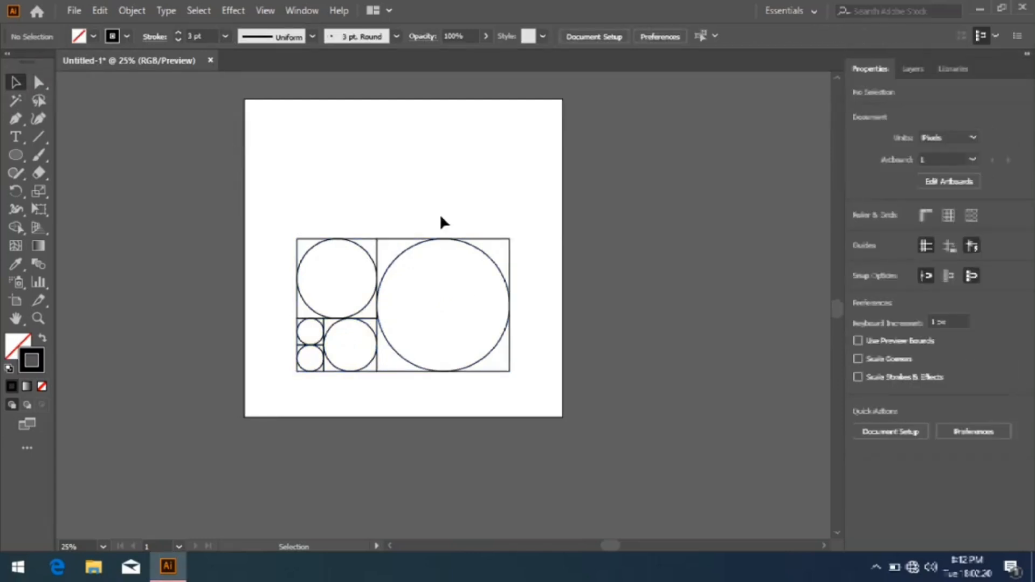
Duplicate the largest circle-in-square upward, scale the copy to the figure's full width of about 721 px and rest it on top.
click(487, 358)
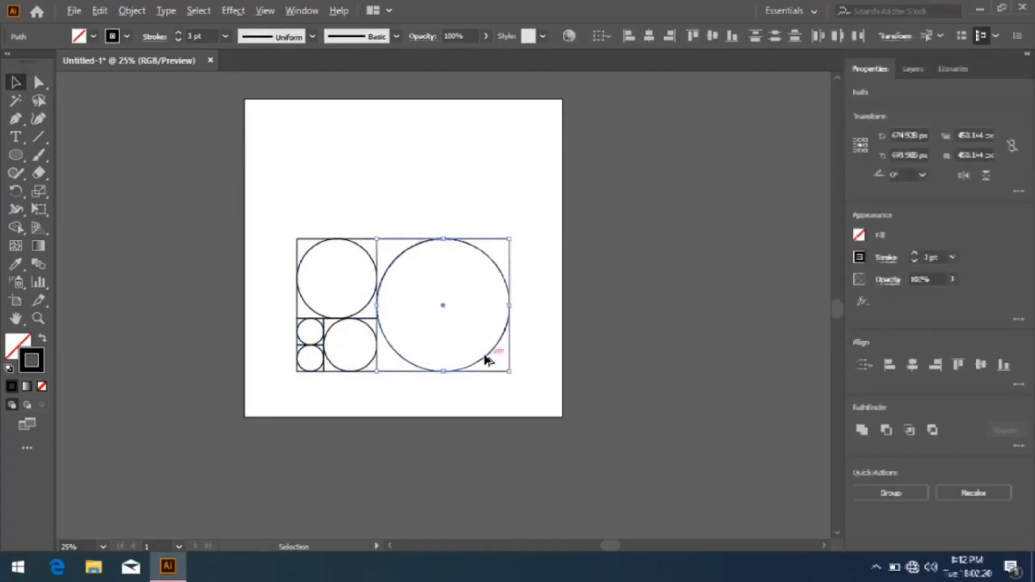
drag(488, 358, 483, 227)
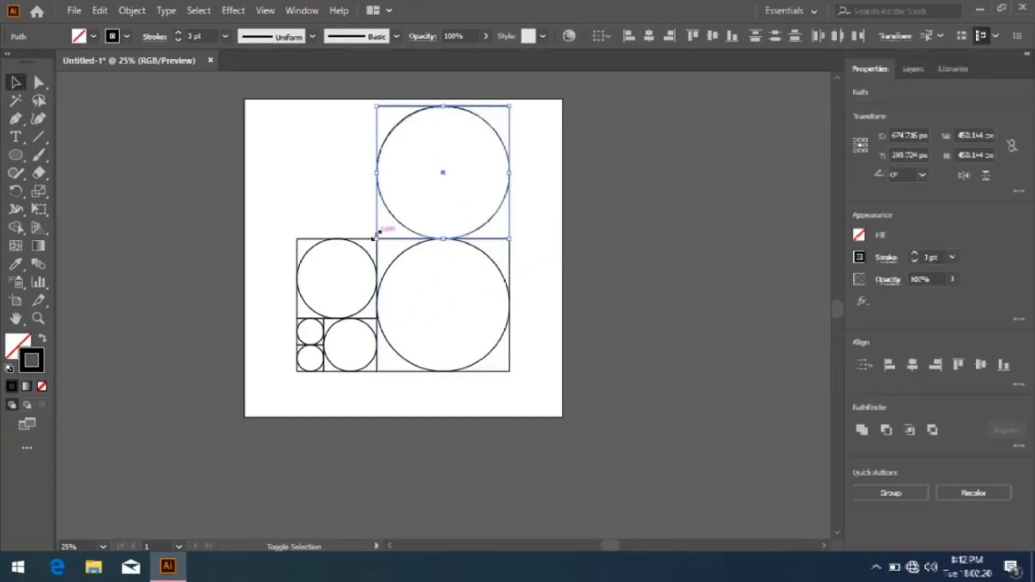
drag(377, 172, 297, 201)
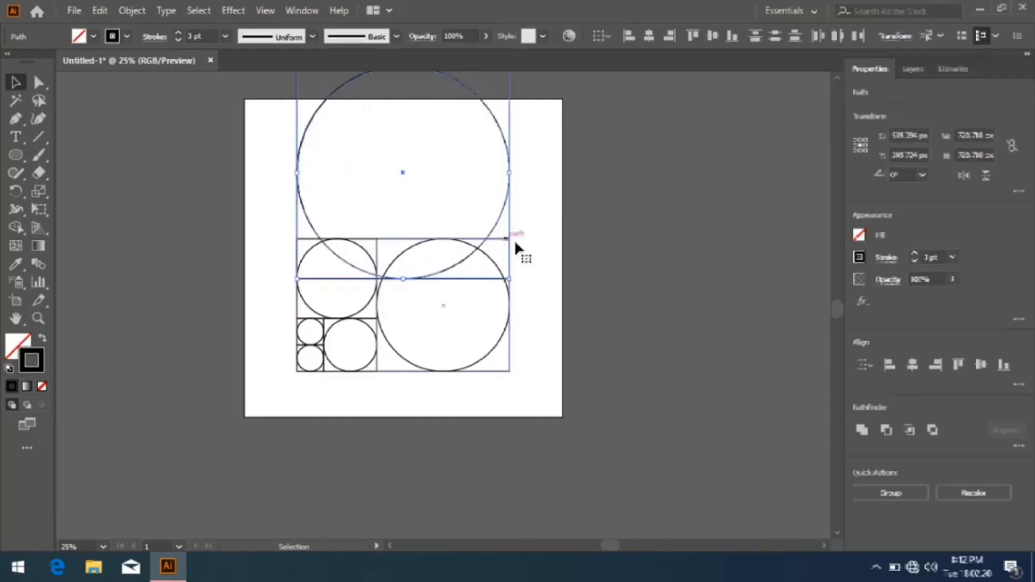
drag(455, 258, 454, 219)
click(566, 238)
Move the complete figure down and scale it proportionally from its center so it fits centered within the artboard.
drag(244, 92, 477, 358)
mouse_move(270, 158)
mouse_down()
mouse_move(367, 221)
mouse_move(337, 217)
mouse_up()
click(554, 245)
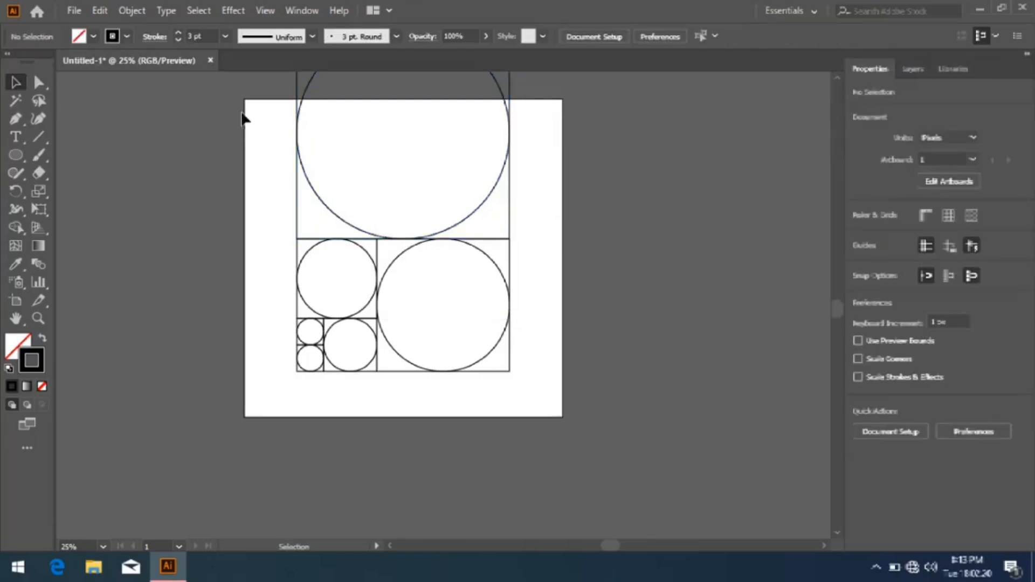
drag(500, 349, 539, 375)
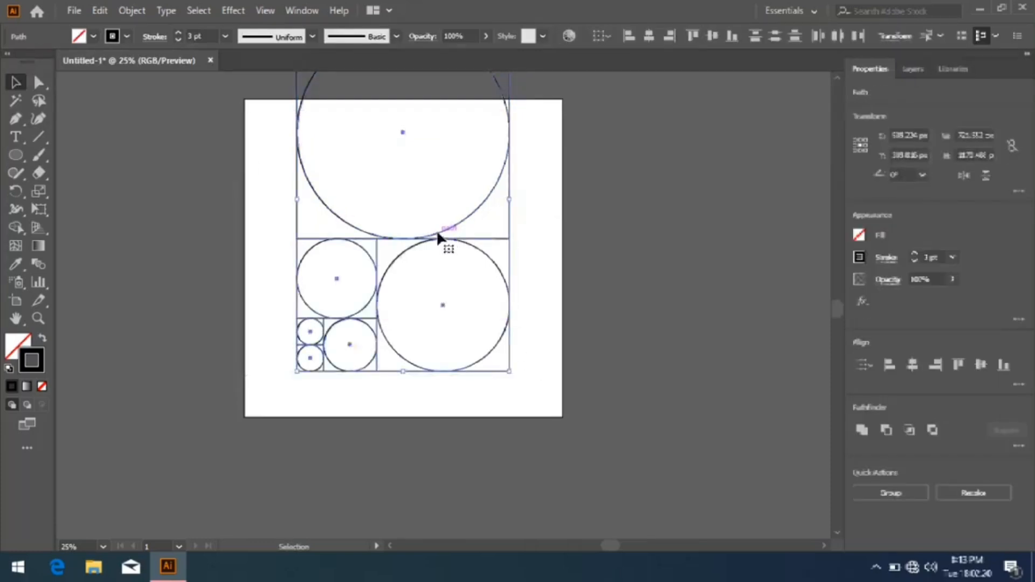
drag(436, 231, 435, 289)
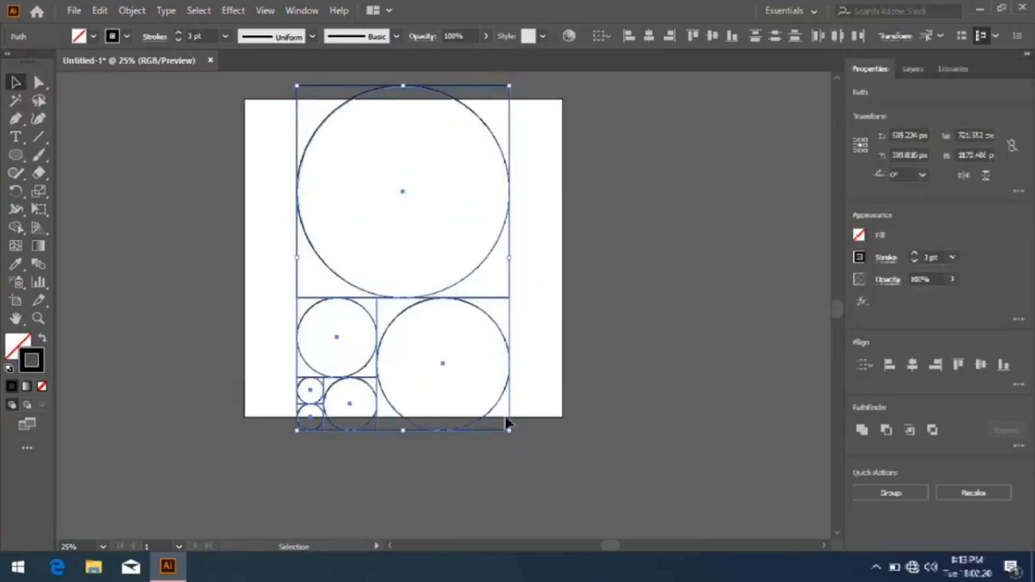
drag(509, 430, 490, 413)
click(568, 387)
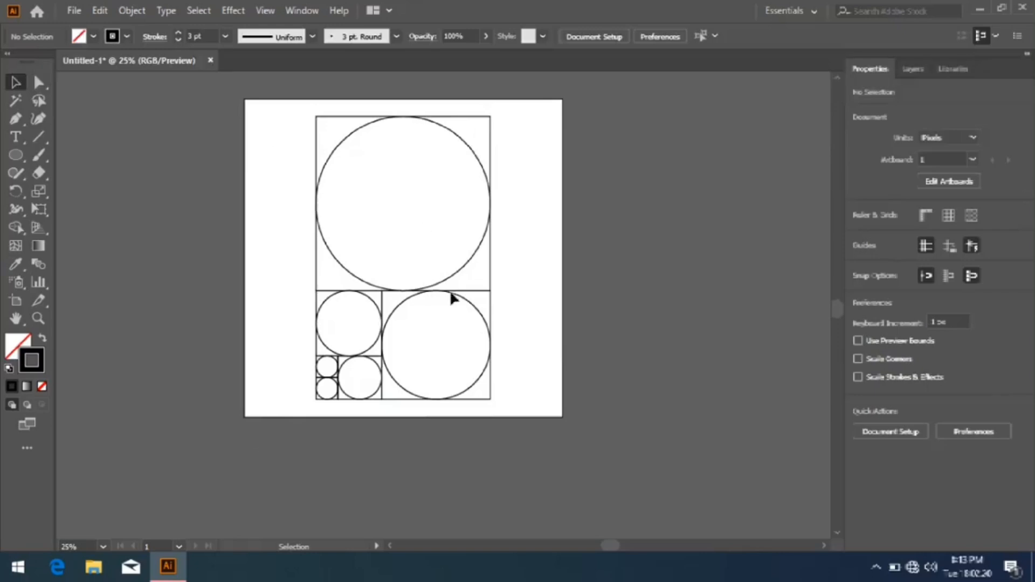
key(ctrl+minus)
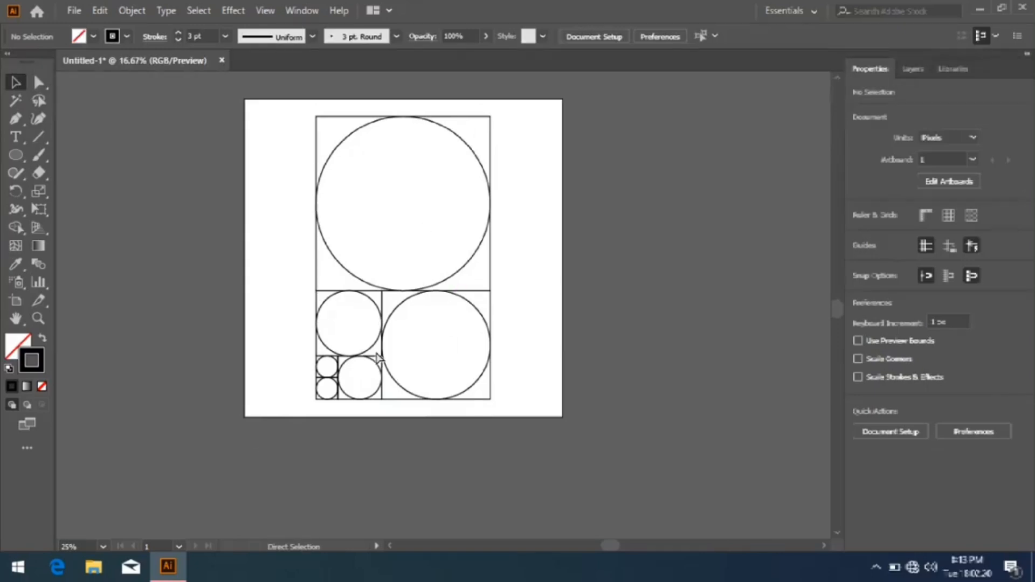
Start saving the document under a new name with Illustrator Template (*.AIT) as the file type.
click(74, 10)
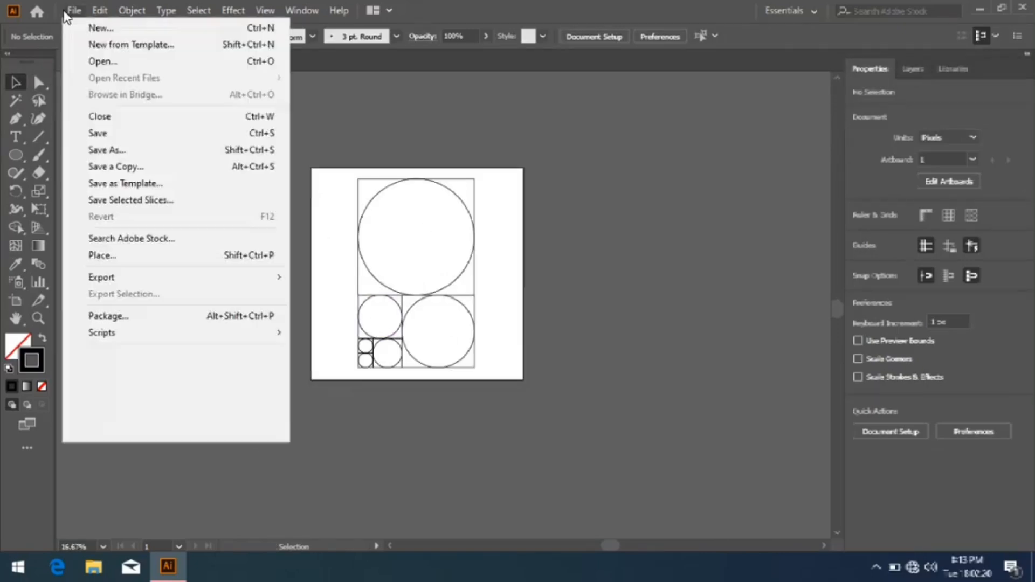
click(140, 155)
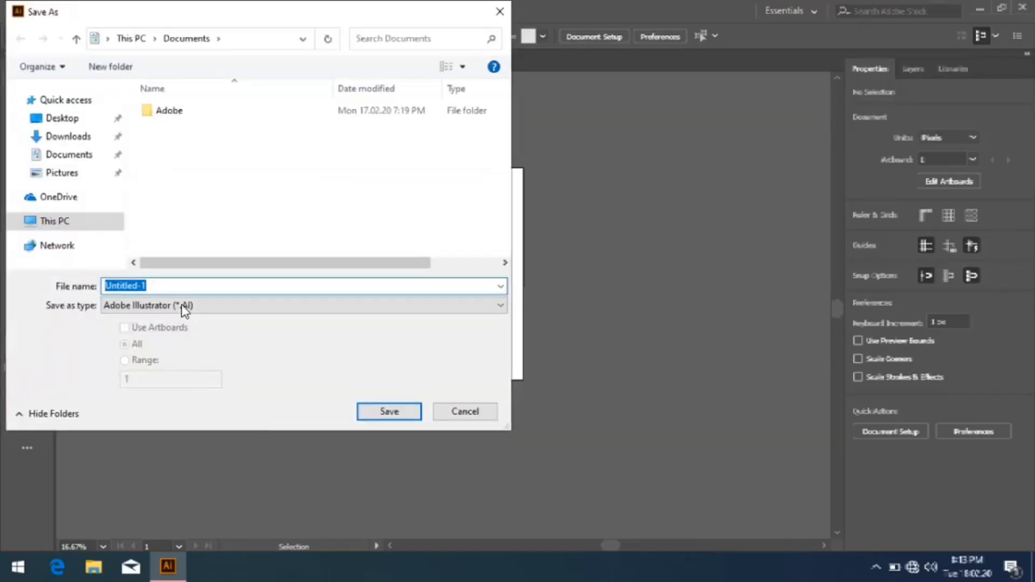
click(182, 304)
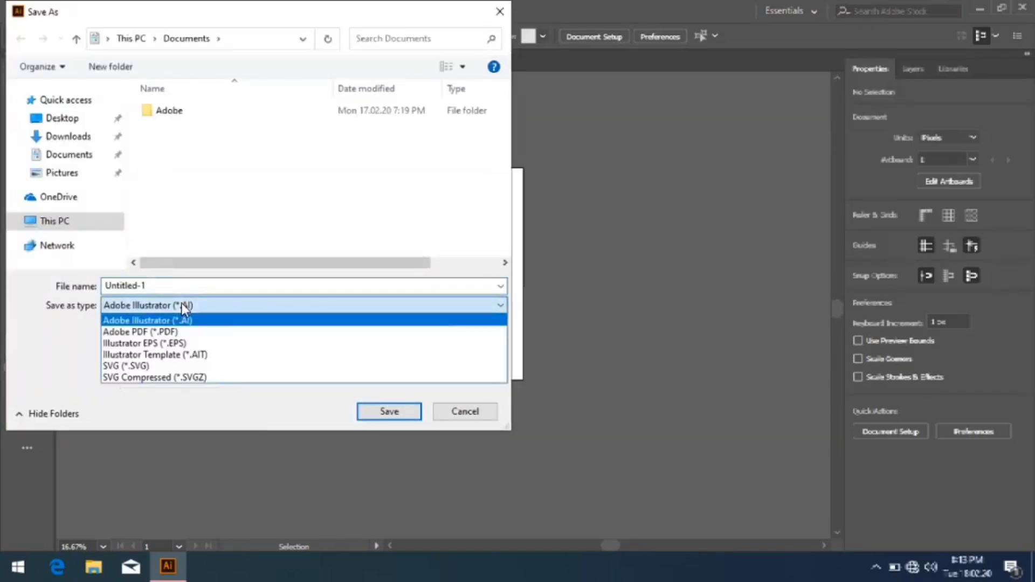
click(182, 356)
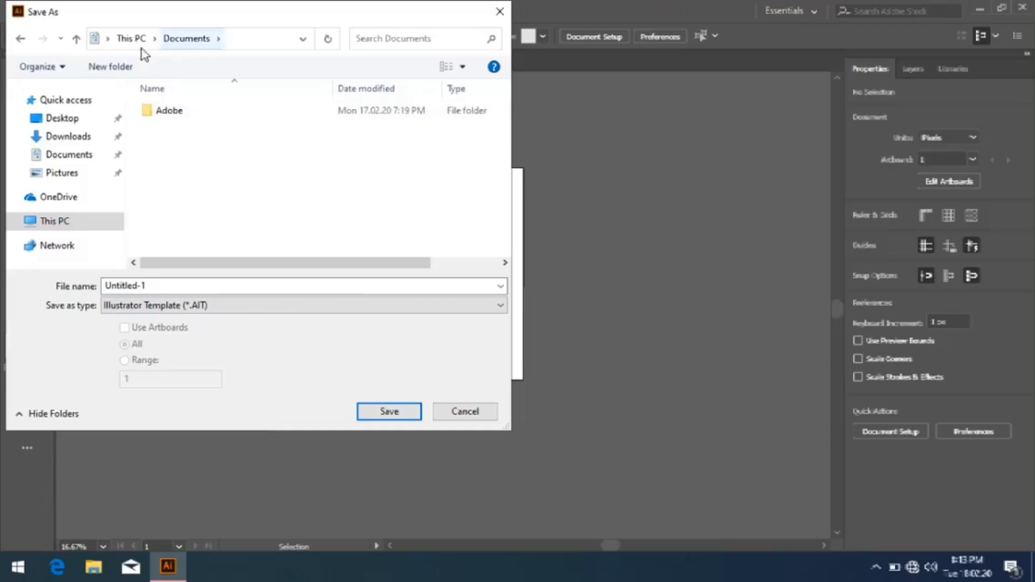
Set the save location to the Templates folder on drive C: under Program Files, Adobe Illustrator 2020, Cool Extras, en_US.
click(70, 220)
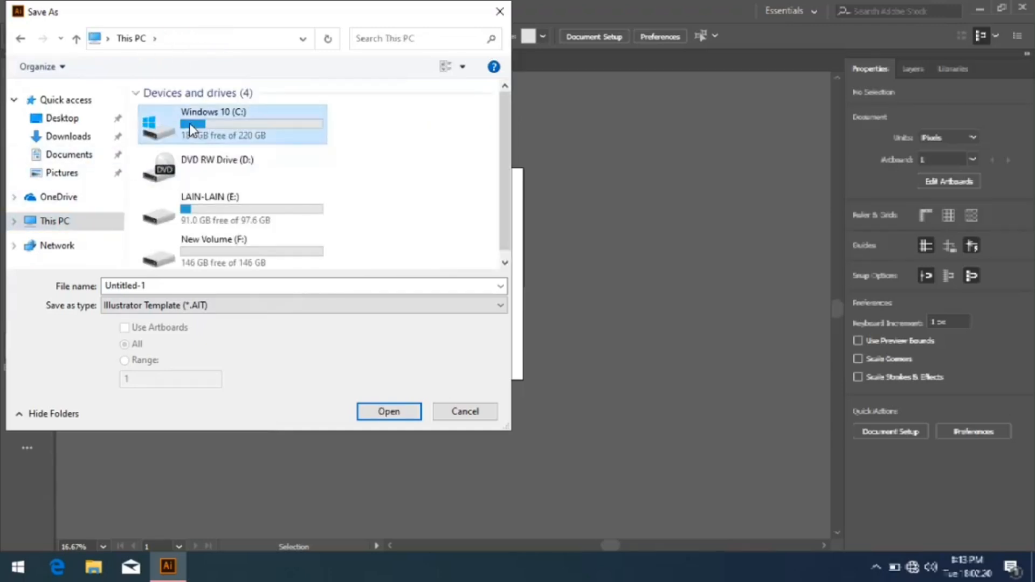
double_click(189, 123)
click(159, 160)
double_click(159, 161)
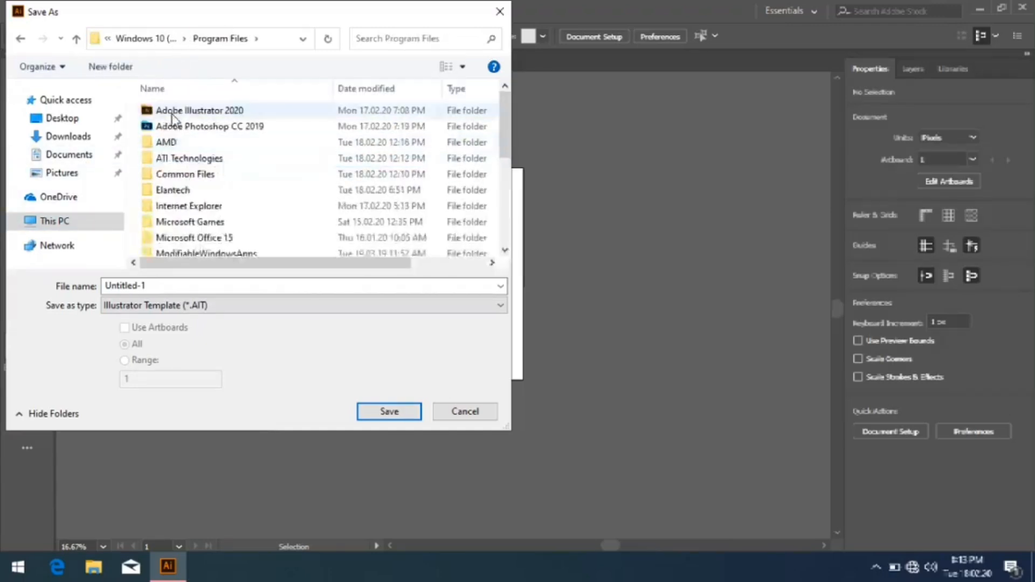
double_click(162, 110)
double_click(175, 111)
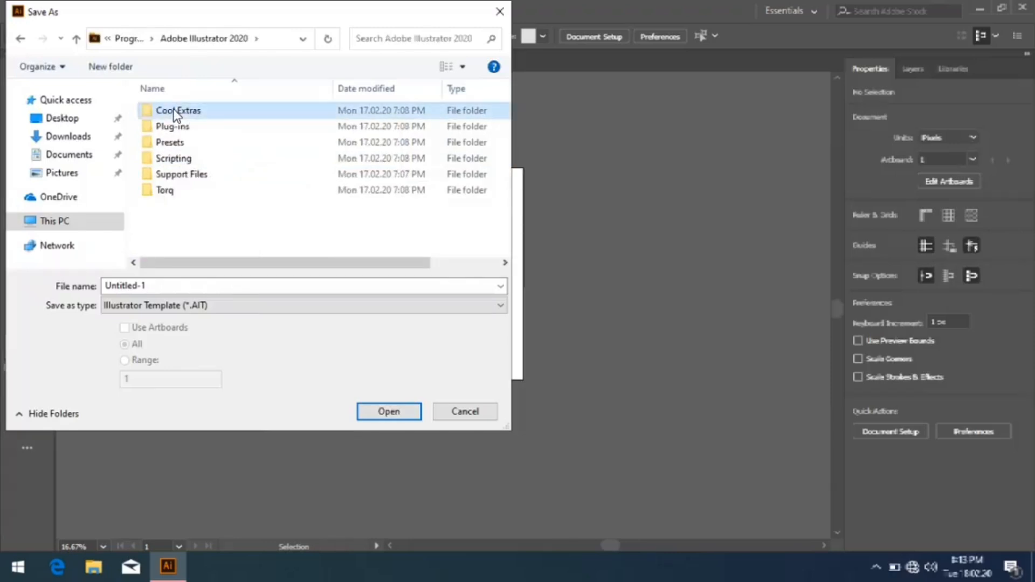
double_click(175, 111)
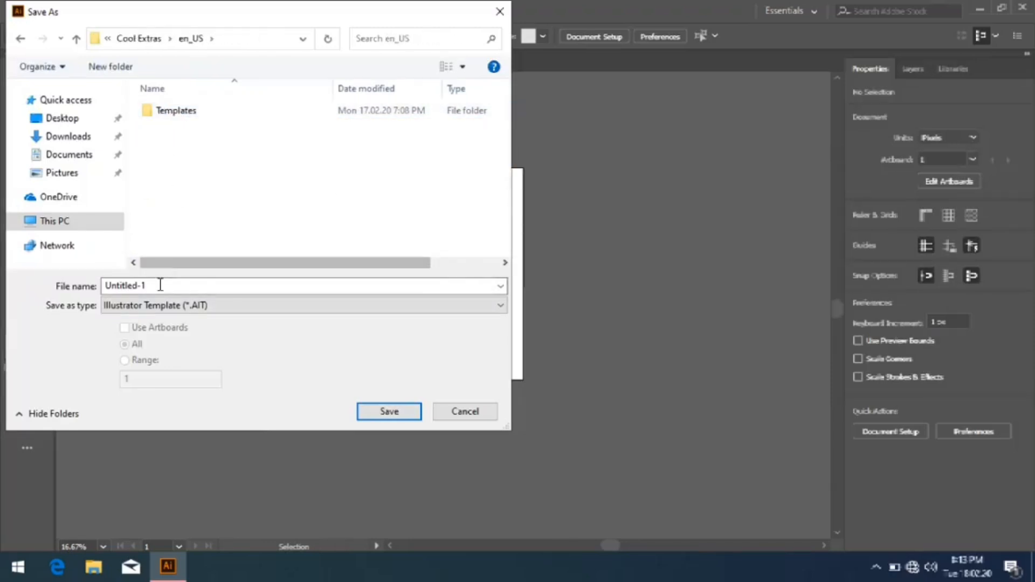
double_click(193, 115)
Name the template GOLDEN RATIO and save it.
click(152, 289)
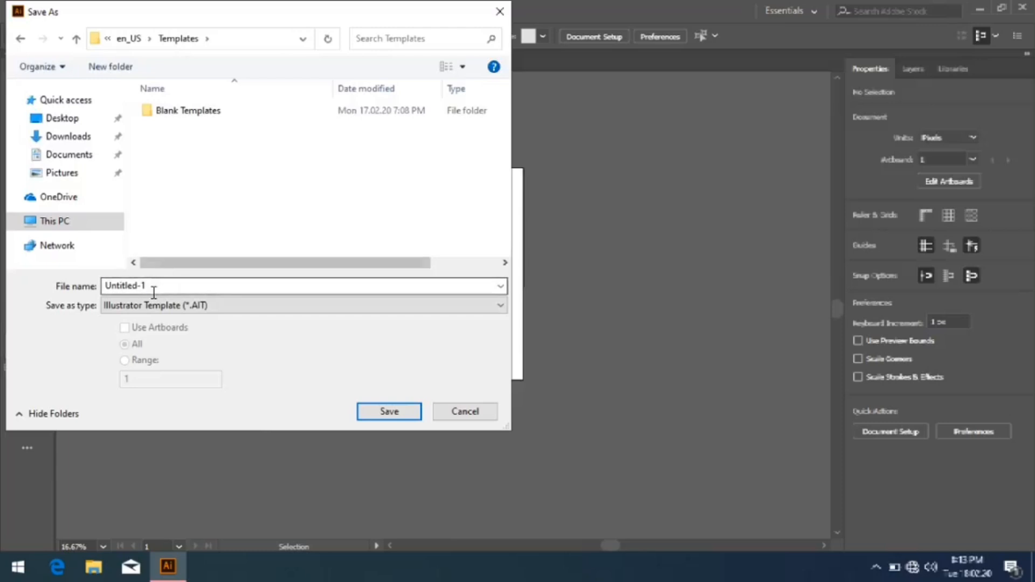
text(GOLDEN RATIO)
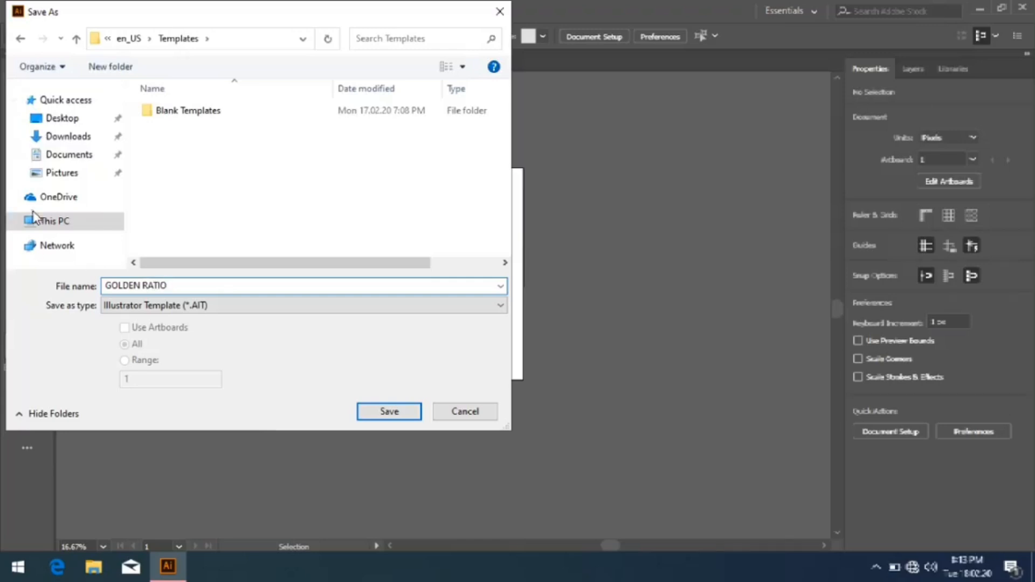
click(387, 411)
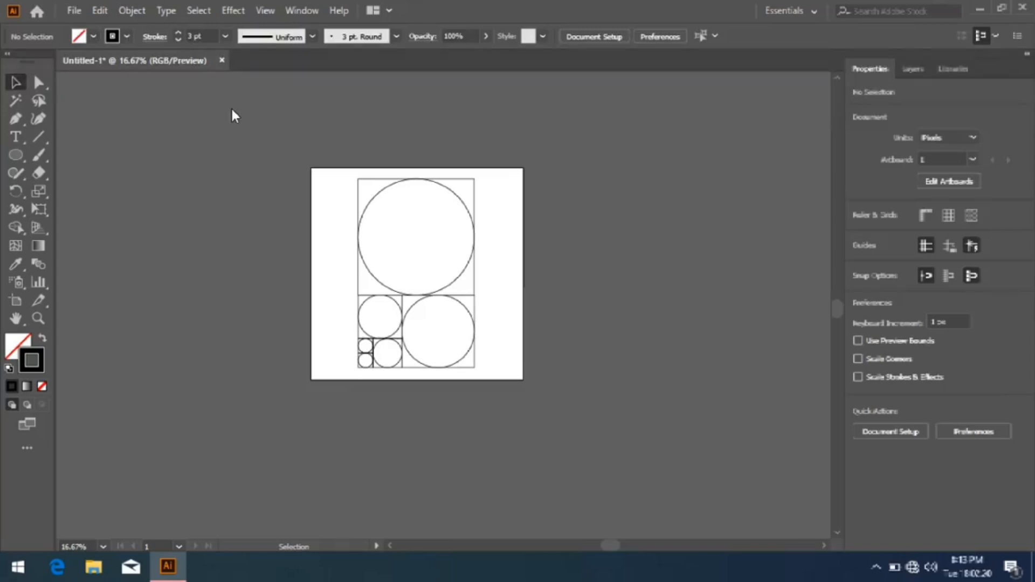
Create a new document from the GOLDEN RATIO template and move its complete figure off the artboard to the left.
click(75, 12)
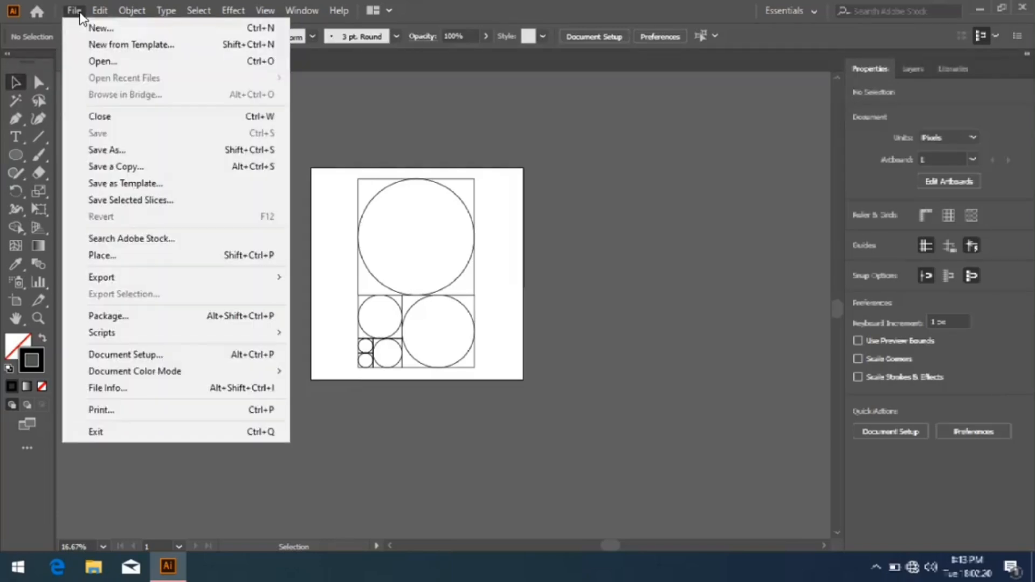
click(101, 45)
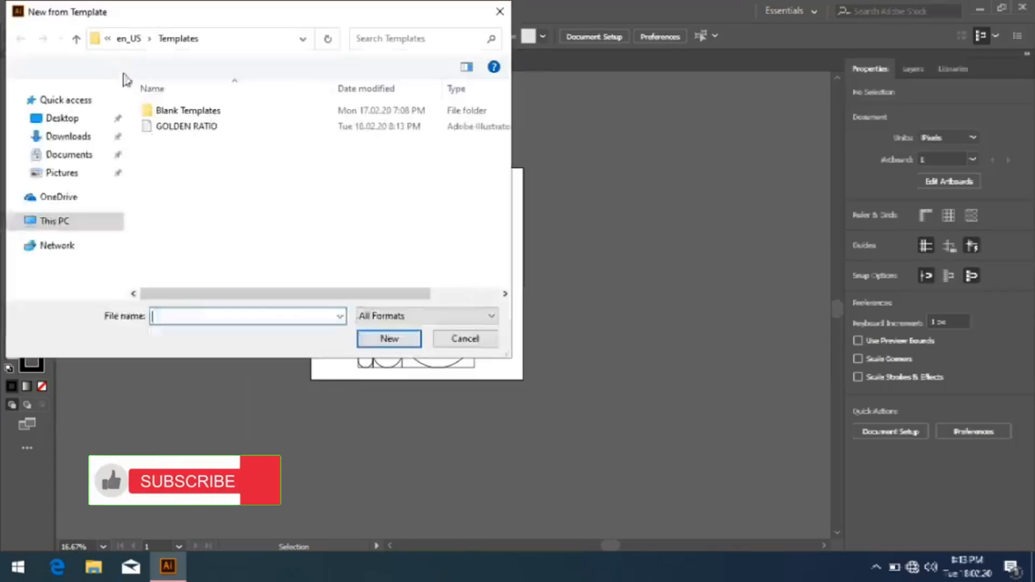
click(192, 127)
click(372, 340)
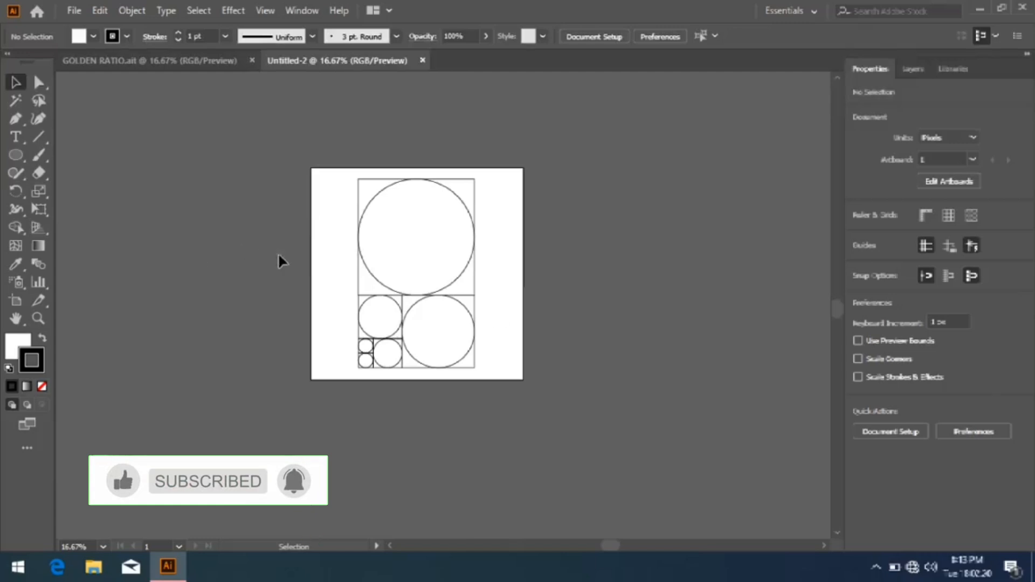
key(ctrl+a)
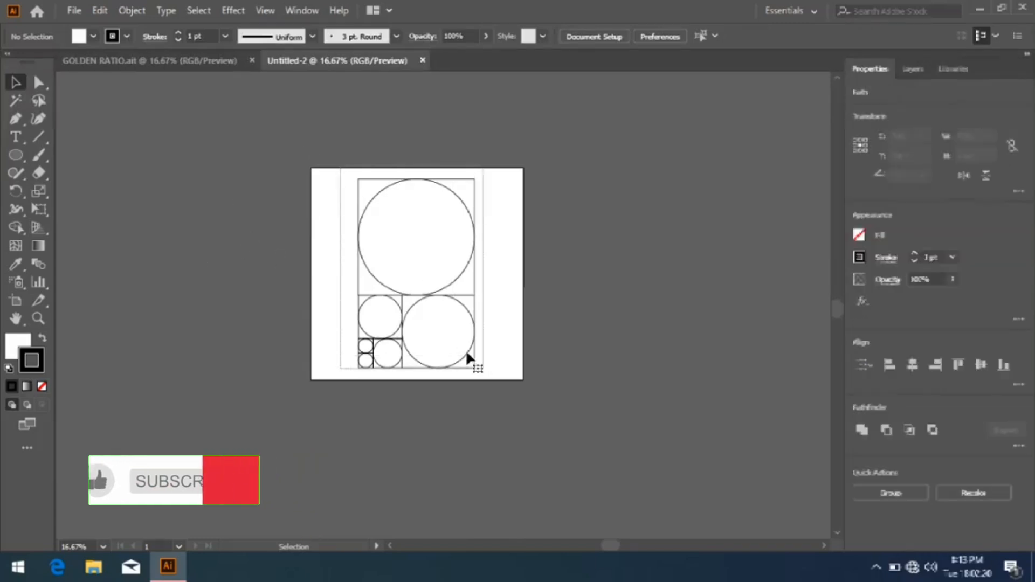
drag(466, 353, 292, 366)
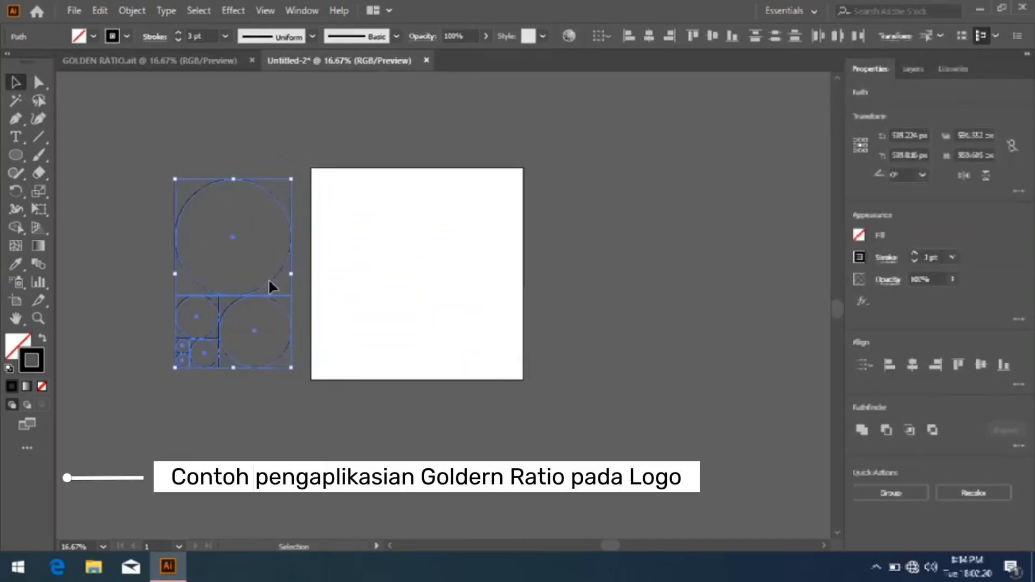
Copy the figure's largest circle onto the artboard and align the copy horizontally and vertically to the artboard's center.
click(268, 280)
click(268, 283)
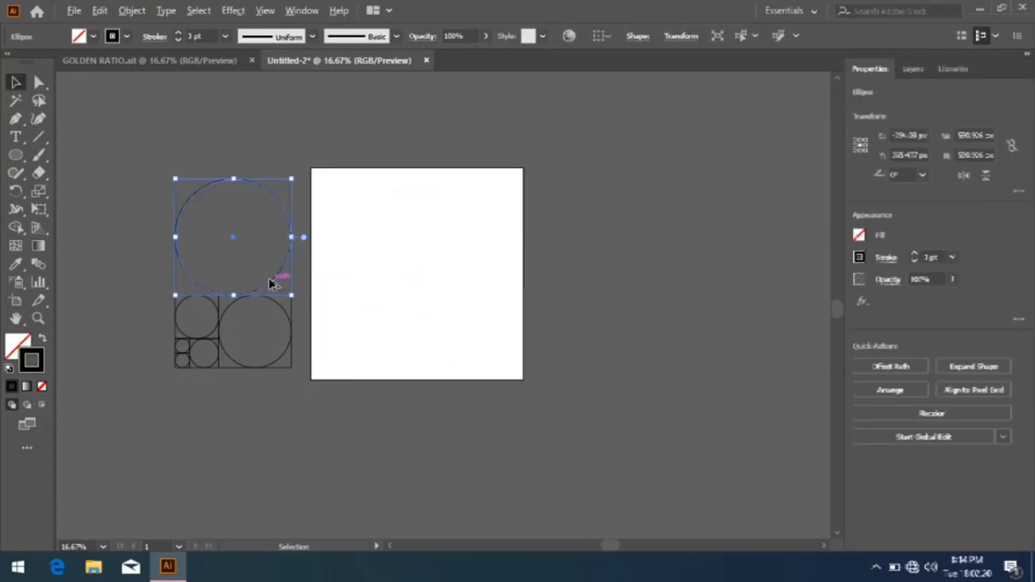
drag(268, 283, 460, 323)
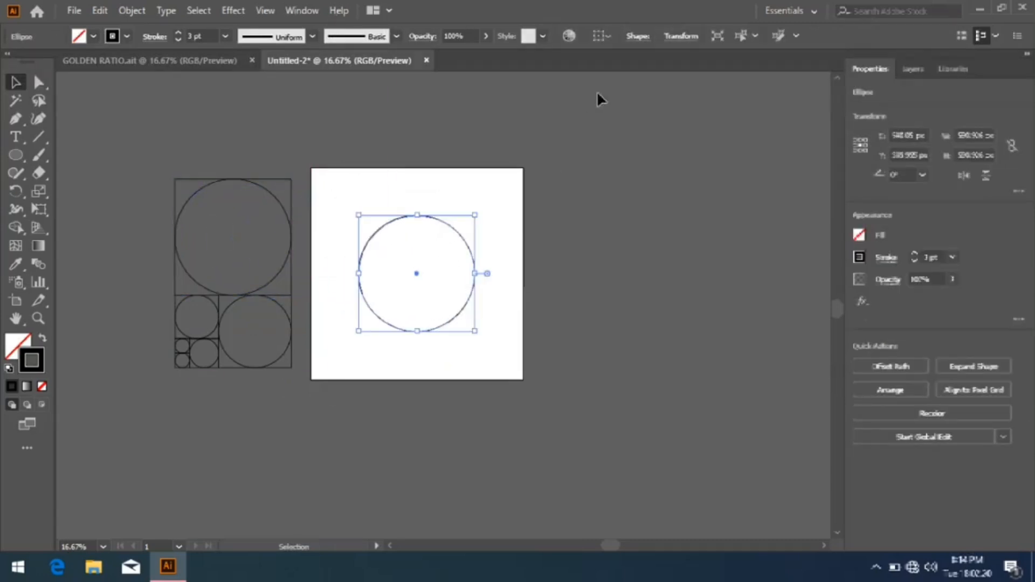
click(608, 35)
click(620, 111)
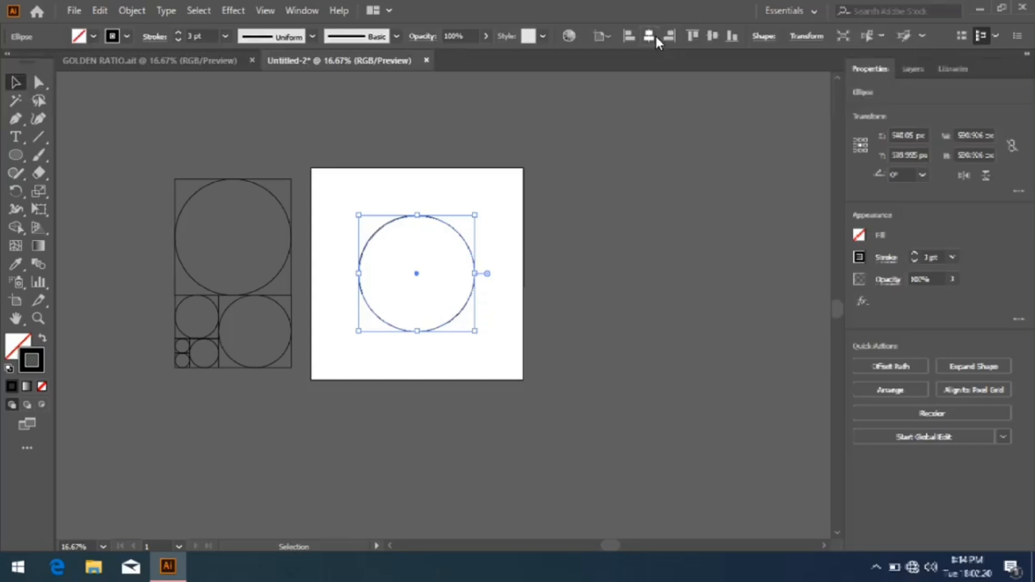
click(650, 35)
click(709, 37)
click(350, 261)
Copy the figure's second and third largest circles onto the artboard, concentric with the large circle.
drag(228, 355, 395, 305)
drag(210, 336, 422, 290)
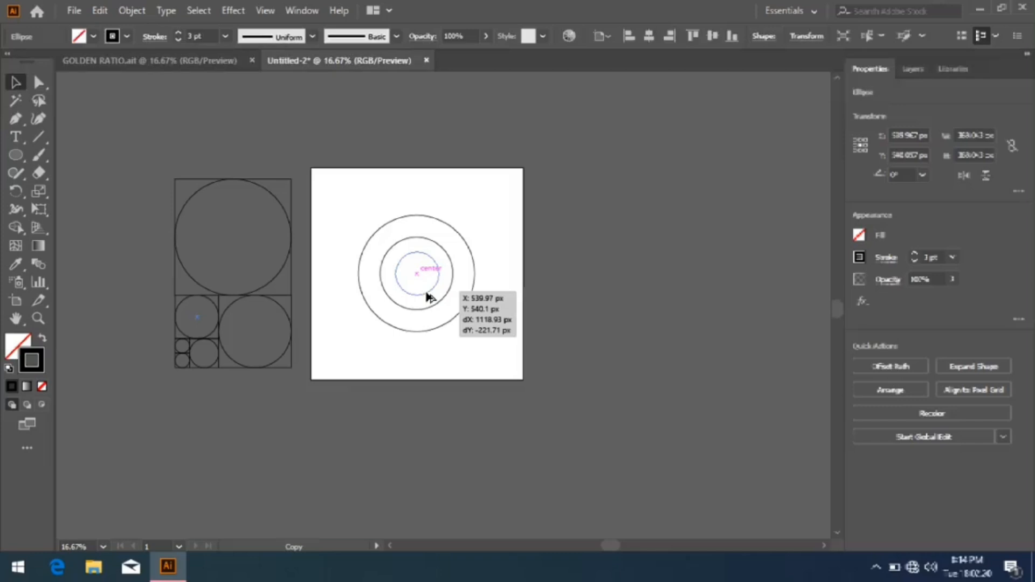
drag(426, 292, 427, 292)
click(564, 284)
drag(366, 208, 422, 333)
click(15, 227)
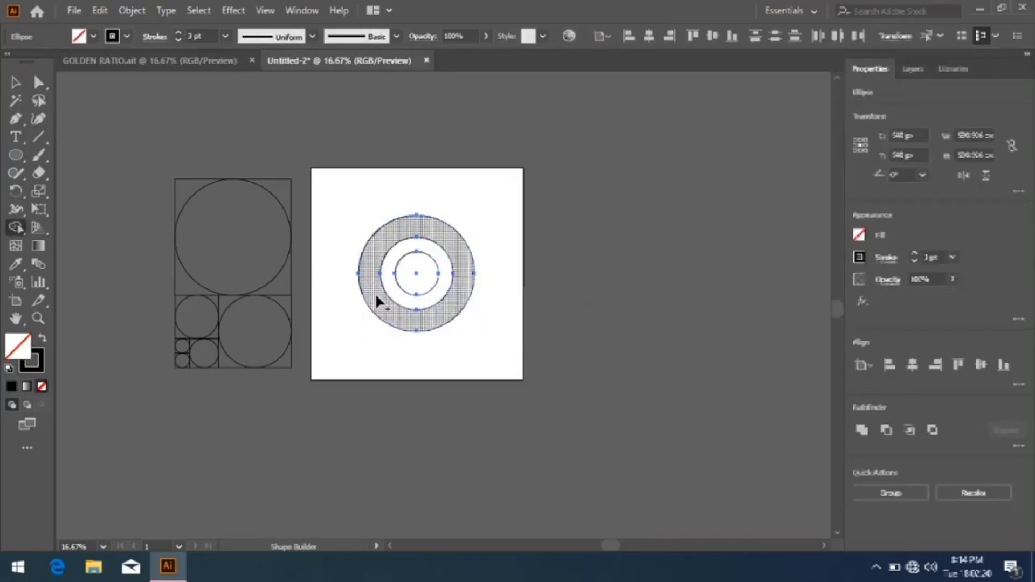
click(43, 338)
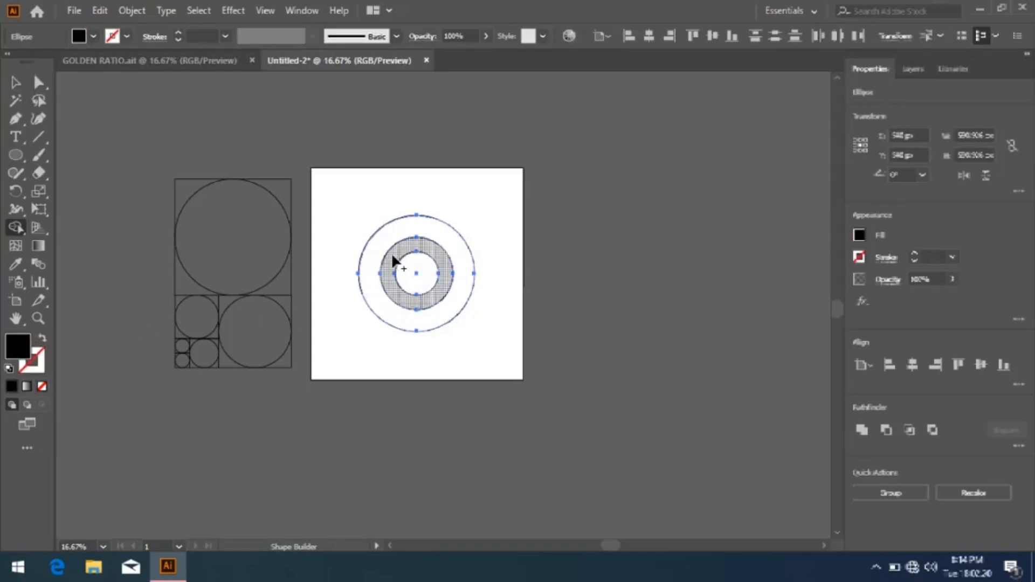
click(14, 84)
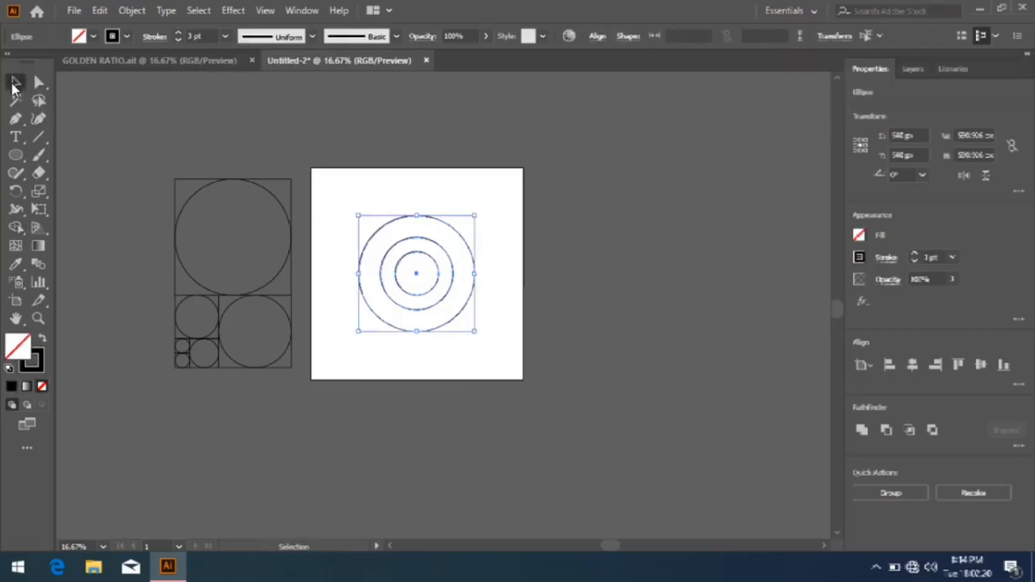
click(323, 384)
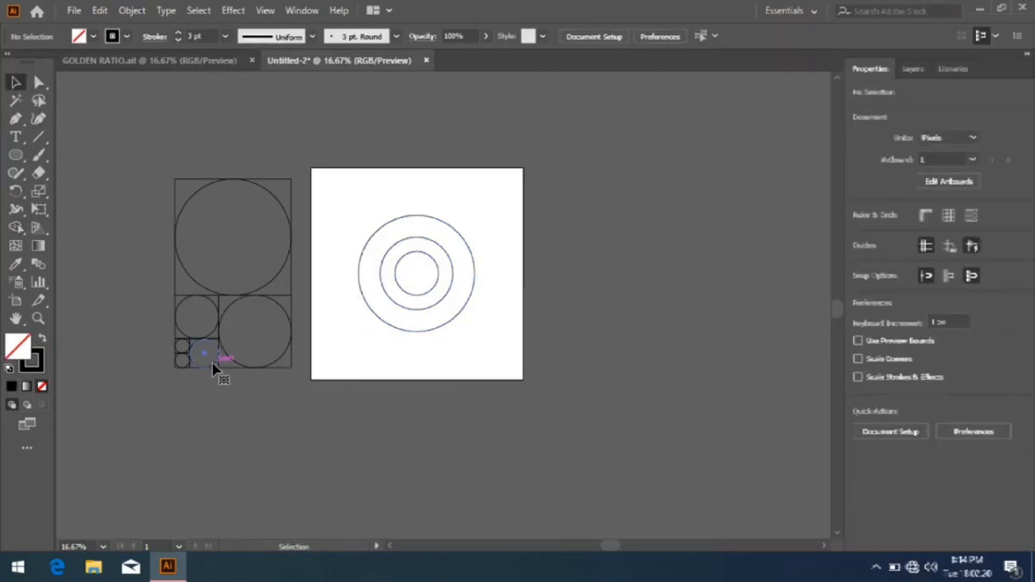
Copy the figure's fourth largest circle and one smallest circle to the center of the concentric circles on the artboard.
drag(212, 361, 428, 284)
click(568, 293)
drag(184, 346, 426, 284)
click(571, 280)
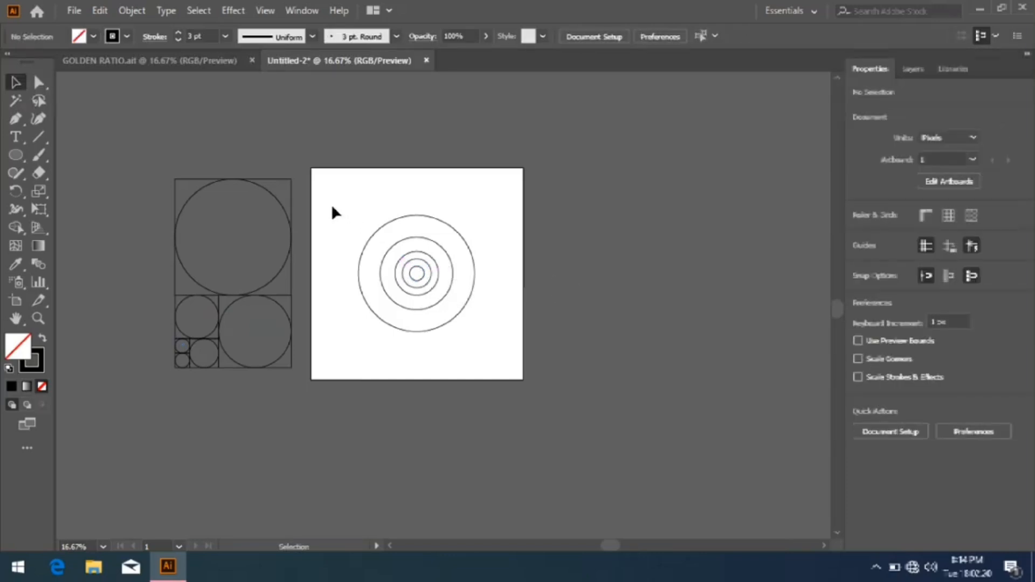
Fill the outermost ring, the third ring and the innermost circle of the concentric circles black without stroke, using the Shape Builder tool.
drag(332, 208, 389, 310)
click(16, 227)
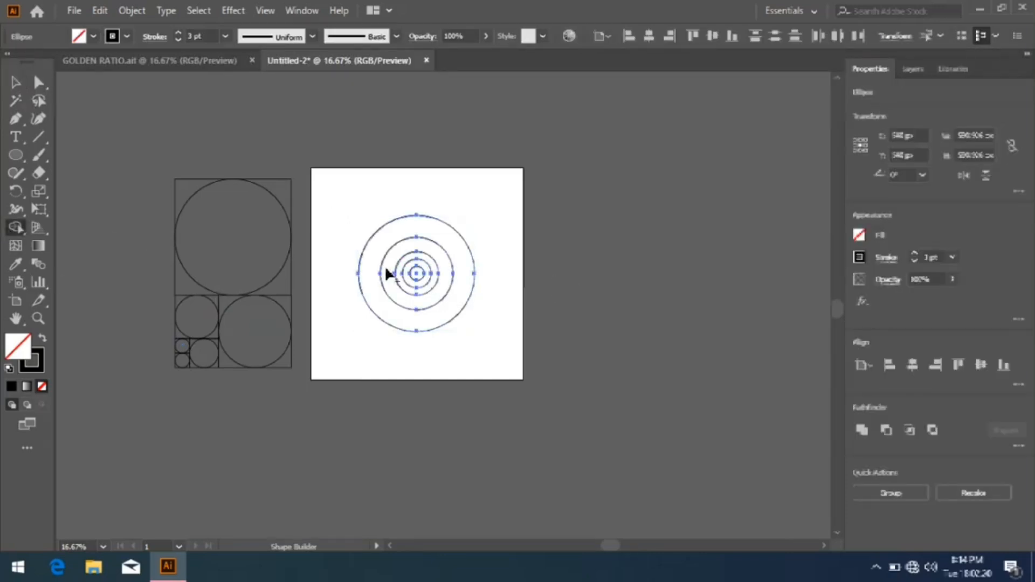
click(392, 302)
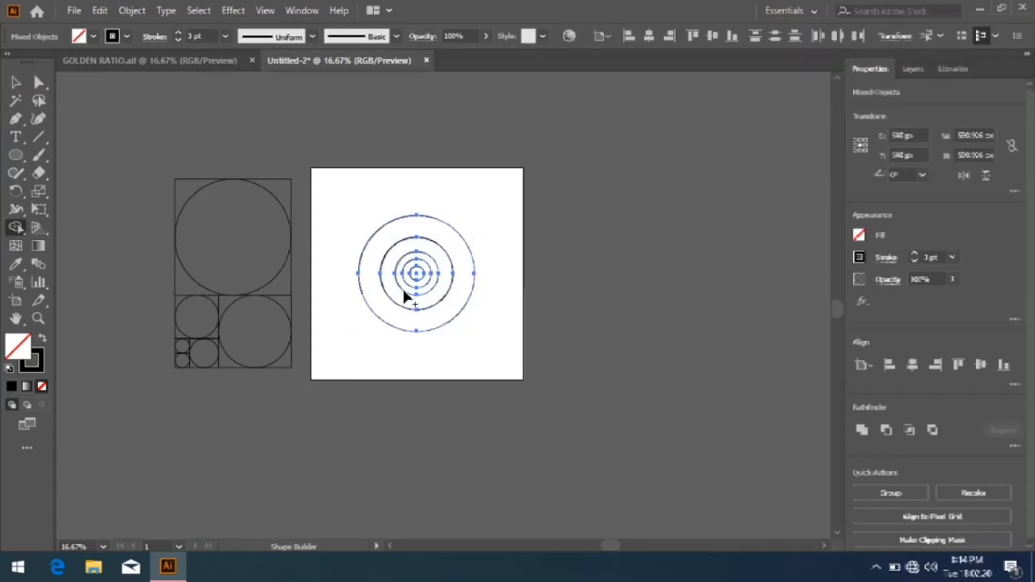
click(43, 338)
click(421, 315)
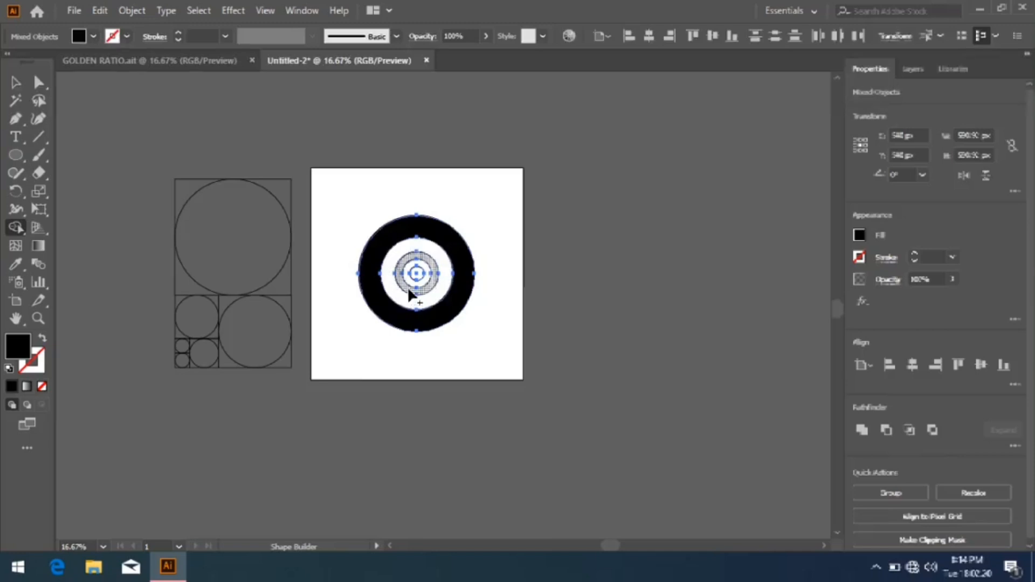
click(408, 287)
click(416, 275)
click(15, 82)
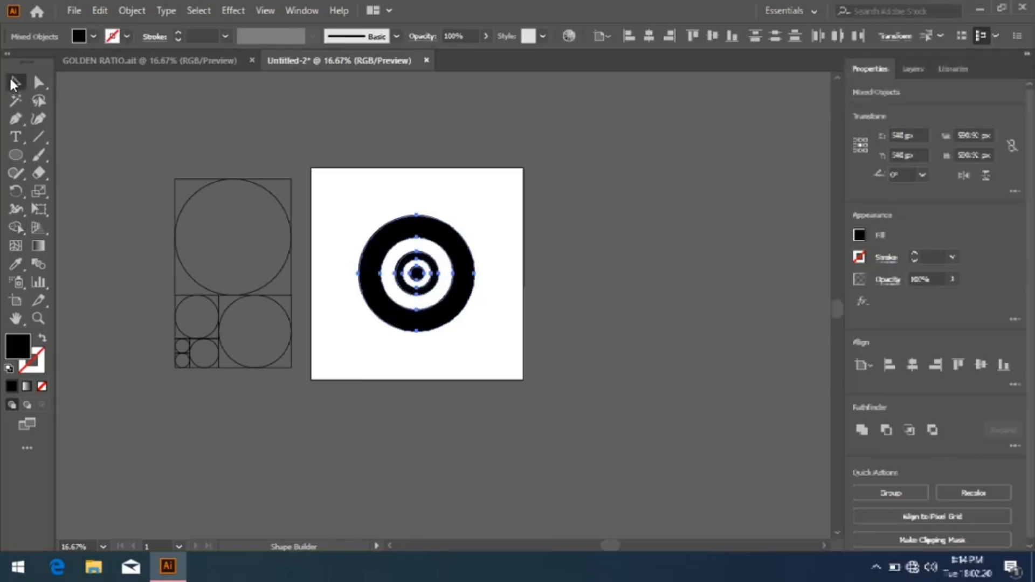
click(476, 347)
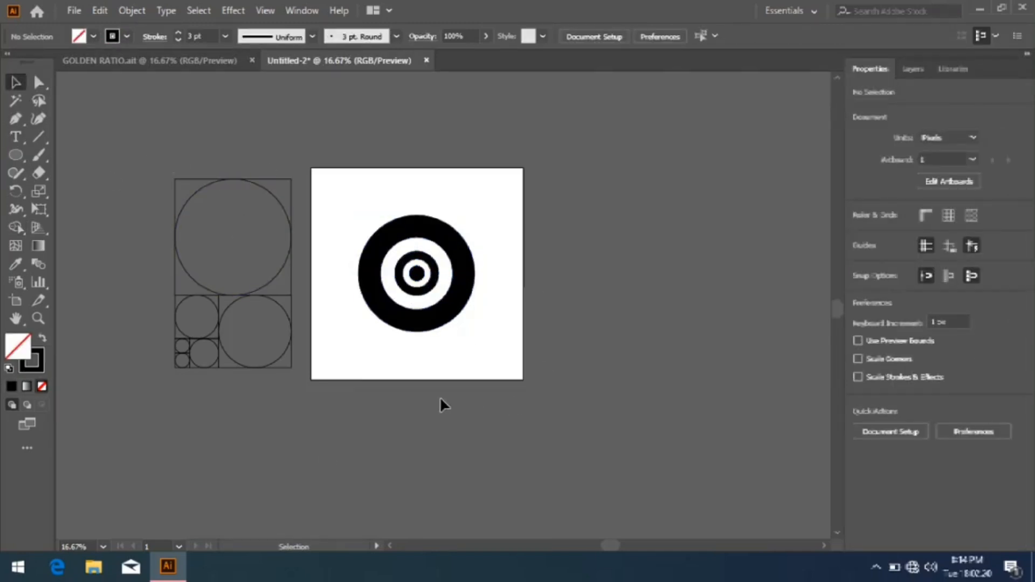